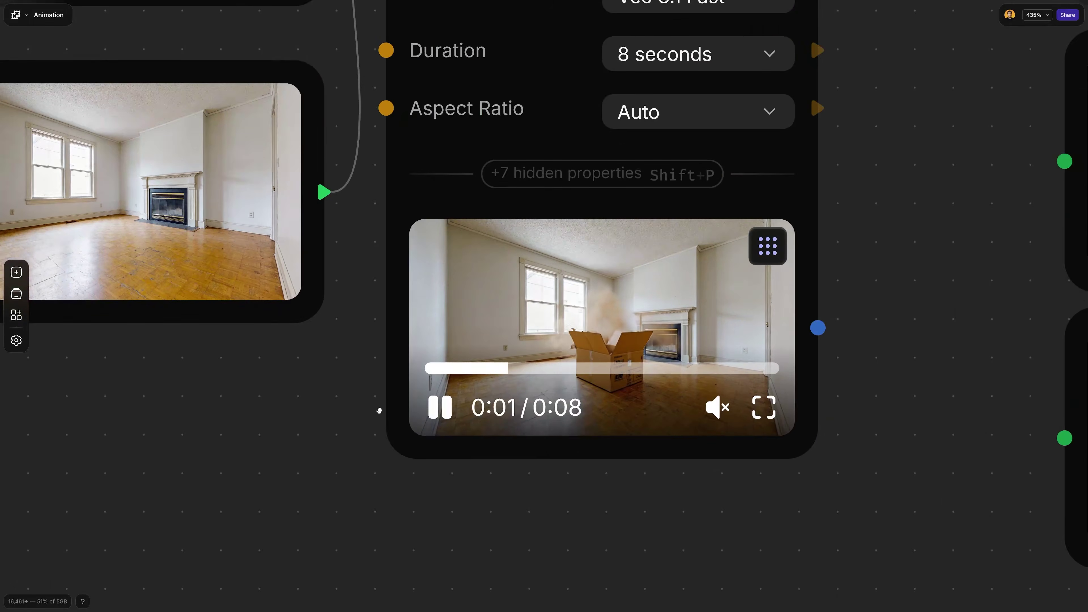
# - Look over the finished living-room animation workflow, including its Gemini Image, Kling 2.X Video and New Interior Styles nodes
pyautogui.moveTo(331, 420); pyautogui.dragTo(255, 456)
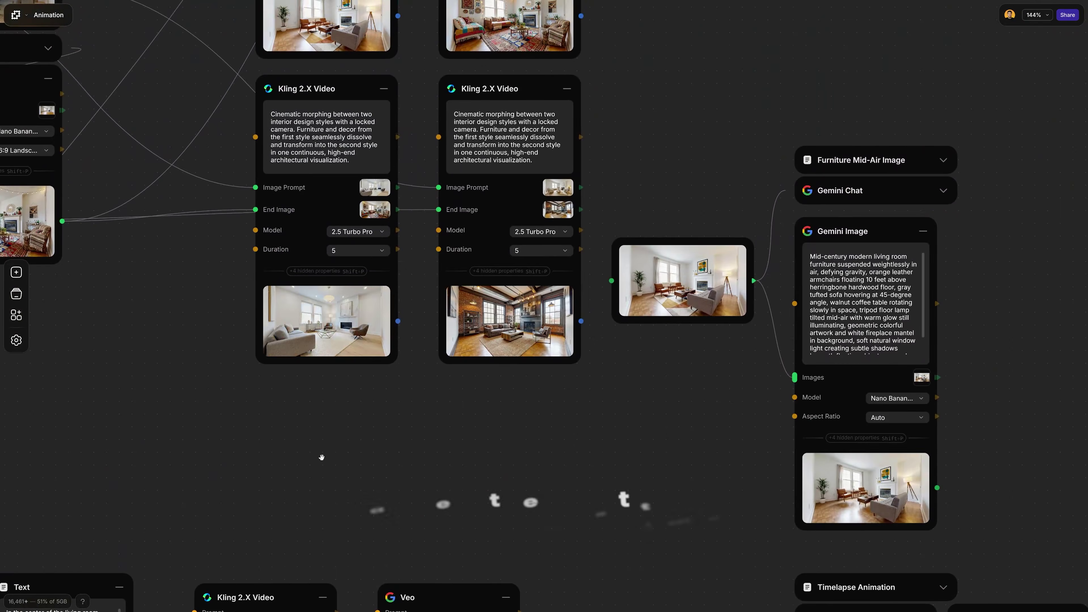
pyautogui.scroll(5, 483, 371)
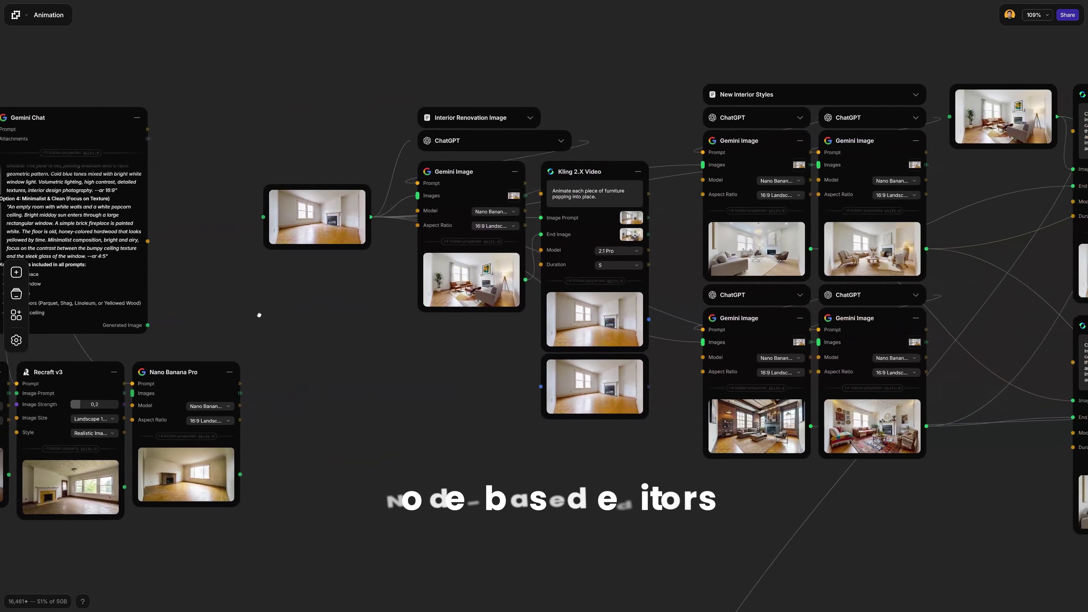
pyautogui.moveTo(259, 315); pyautogui.dragTo(147, 344)
pyautogui.moveTo(878, 348); pyautogui.dragTo(573, 1)
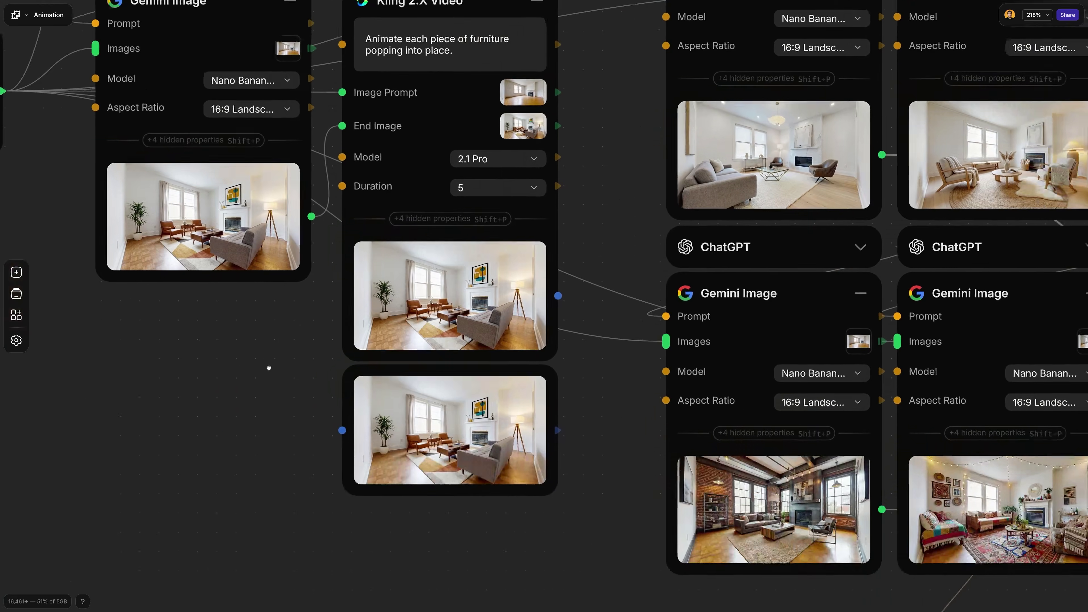
pyautogui.moveTo(269, 368); pyautogui.dragTo(112, 349)
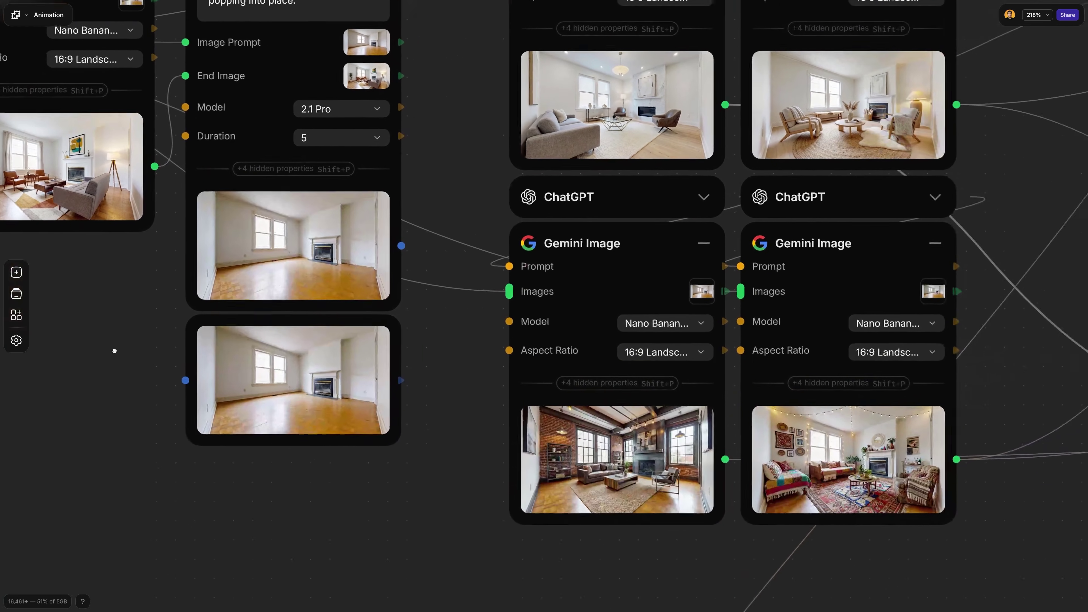
pyautogui.moveTo(361, 155); pyautogui.dragTo(270, 389)
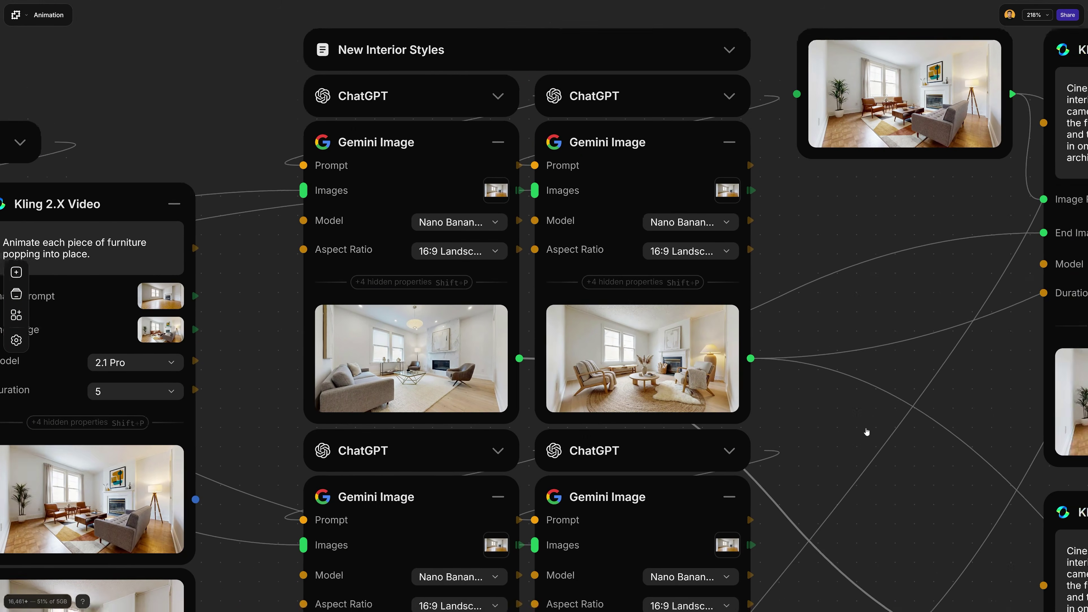
pyautogui.moveTo(866, 431); pyautogui.dragTo(309, 469)
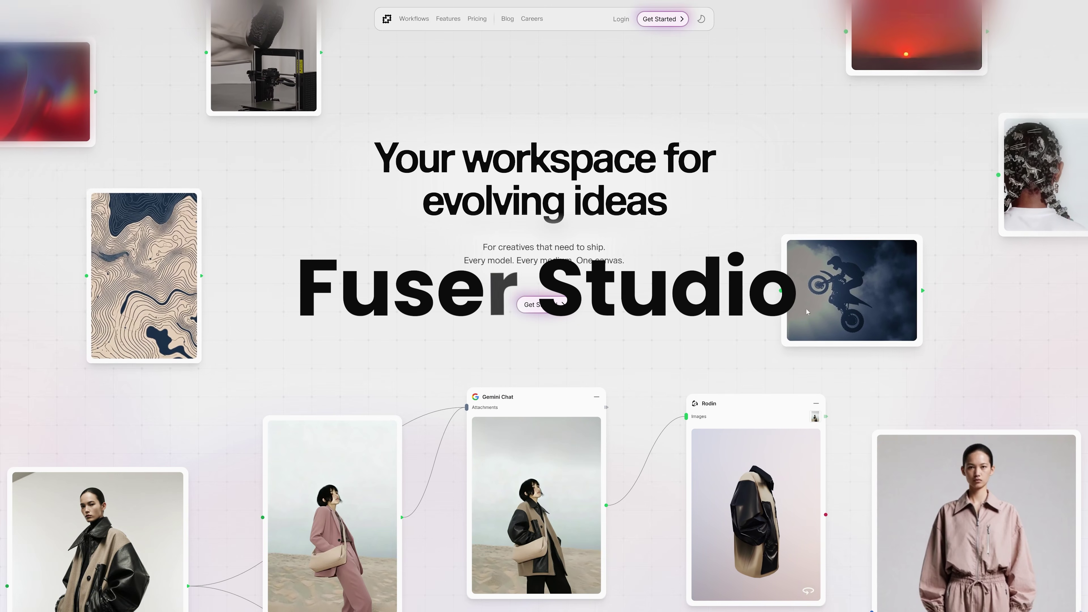
# - Browse the Fuser Studio homepage through its models, workflow templates and feature carousel
pyautogui.scroll(-5, 830, 271)
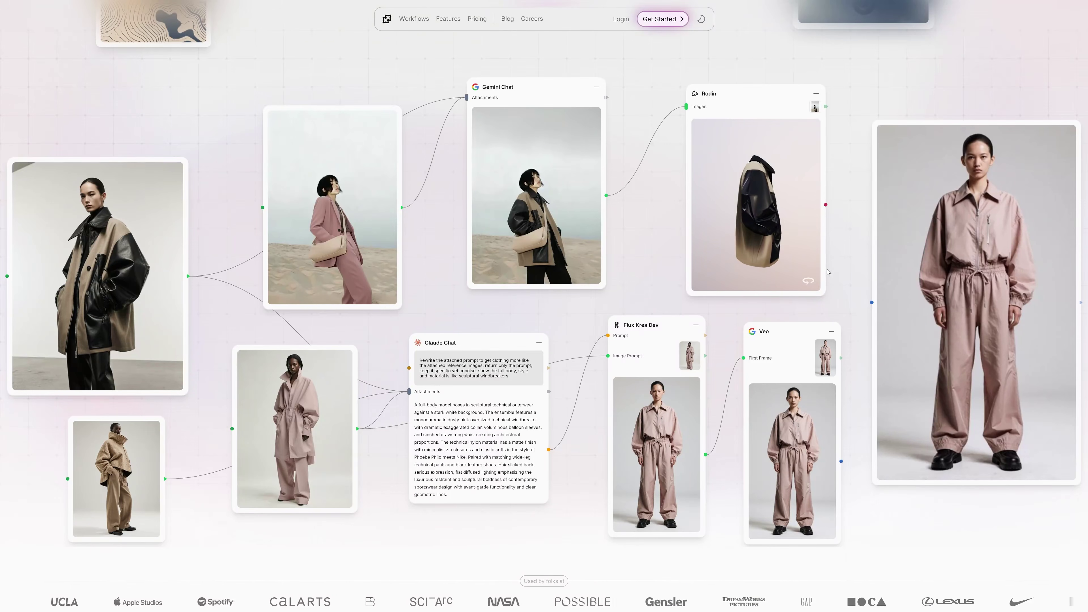
pyautogui.scroll(-9, 829, 272)
pyautogui.scroll(-3, 827, 273)
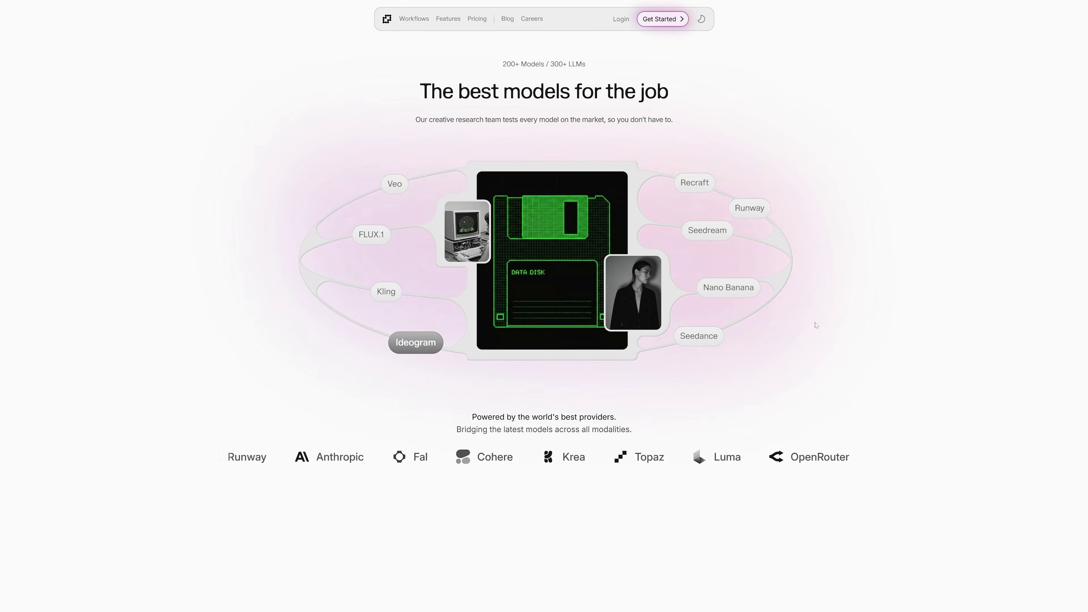
pyautogui.scroll(-6, 800, 300)
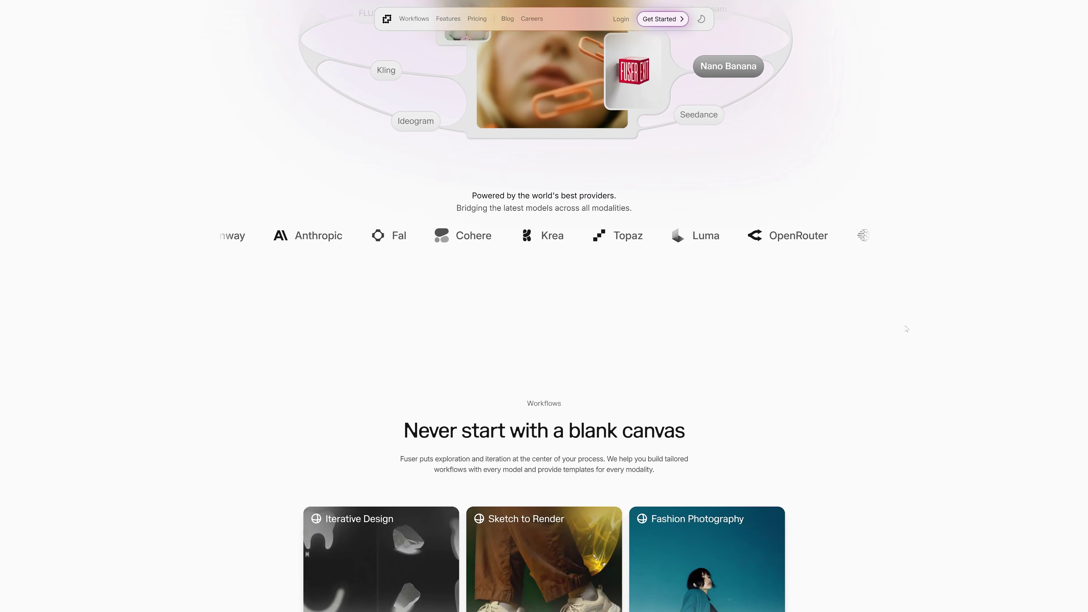
pyautogui.scroll(-10, 907, 329)
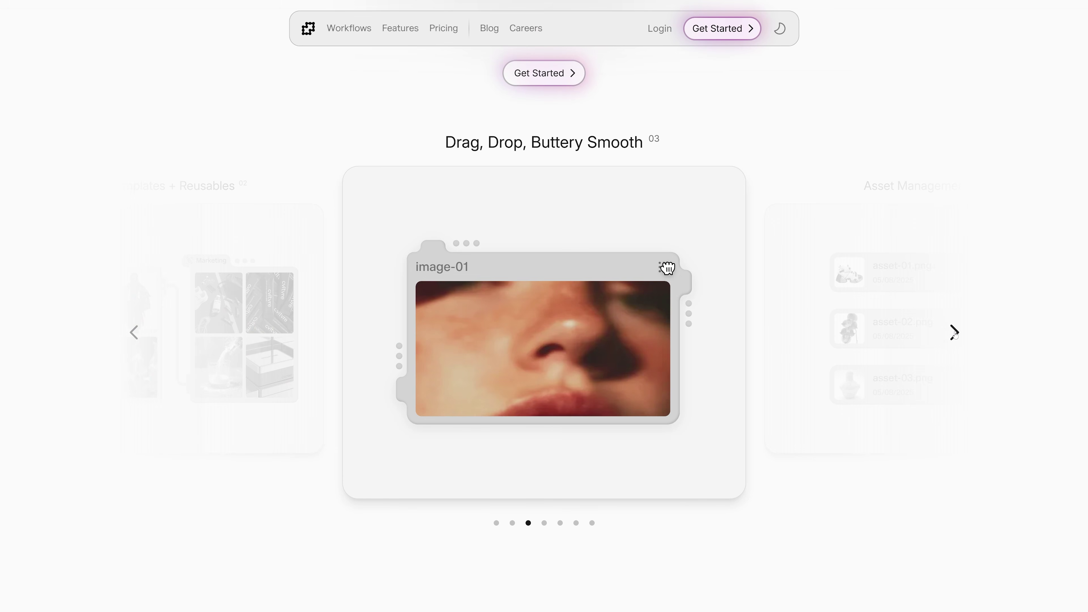
pyautogui.click(954, 332)
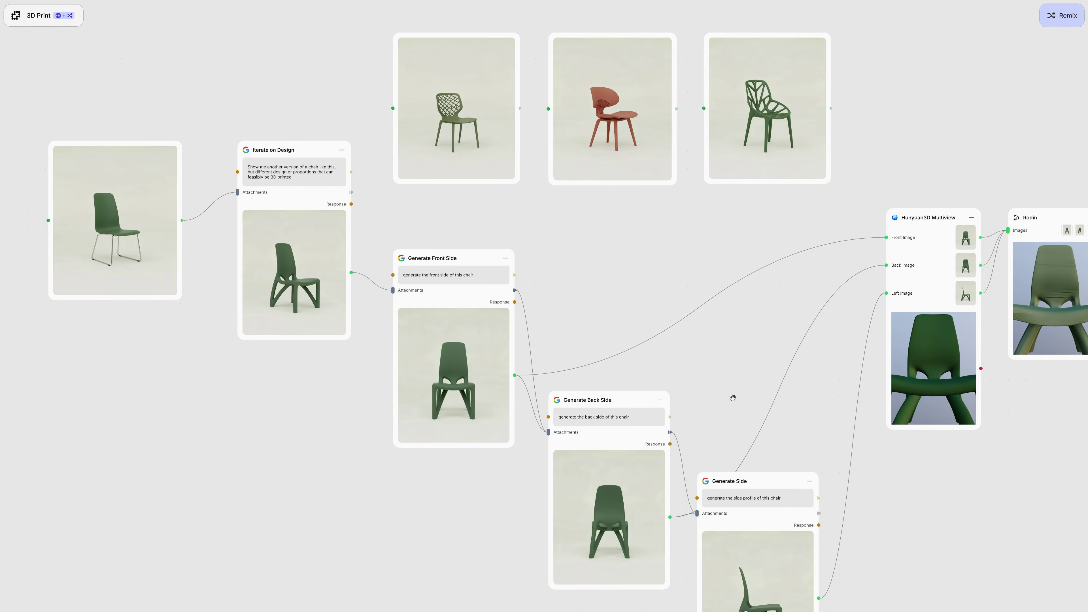
# - Examine the 3D Print chair workflow and view its Hunyuan3D Multiview and Rodin meshes from other angles
pyautogui.moveTo(733, 398); pyautogui.dragTo(321, 341)
pyautogui.scroll(2, 521, 299)
pyautogui.moveTo(522, 299); pyautogui.dragTo(536, 288)
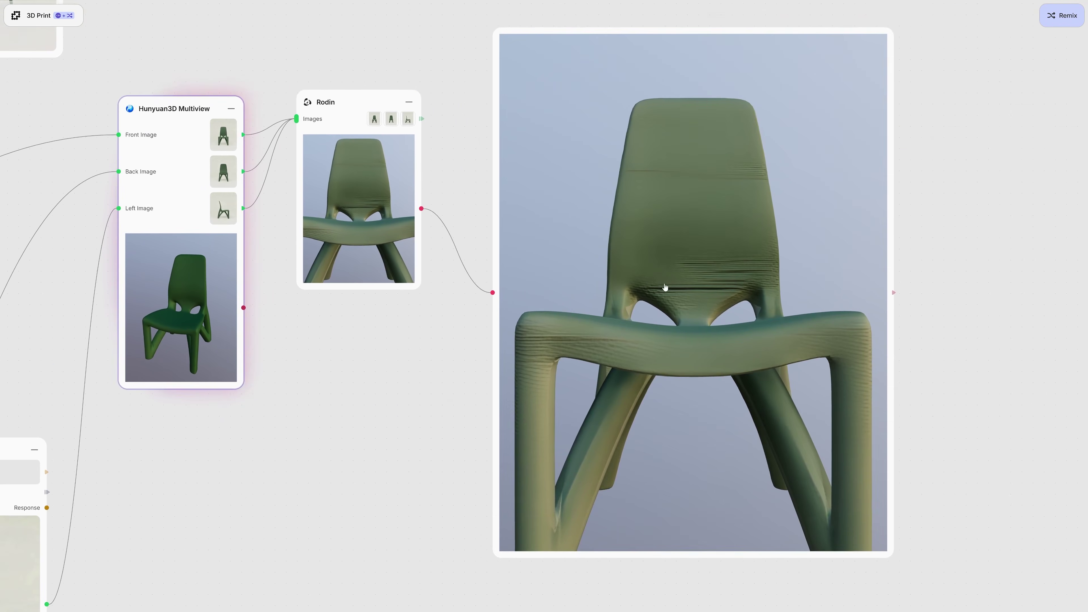
pyautogui.moveTo(663, 290); pyautogui.dragTo(666, 342)
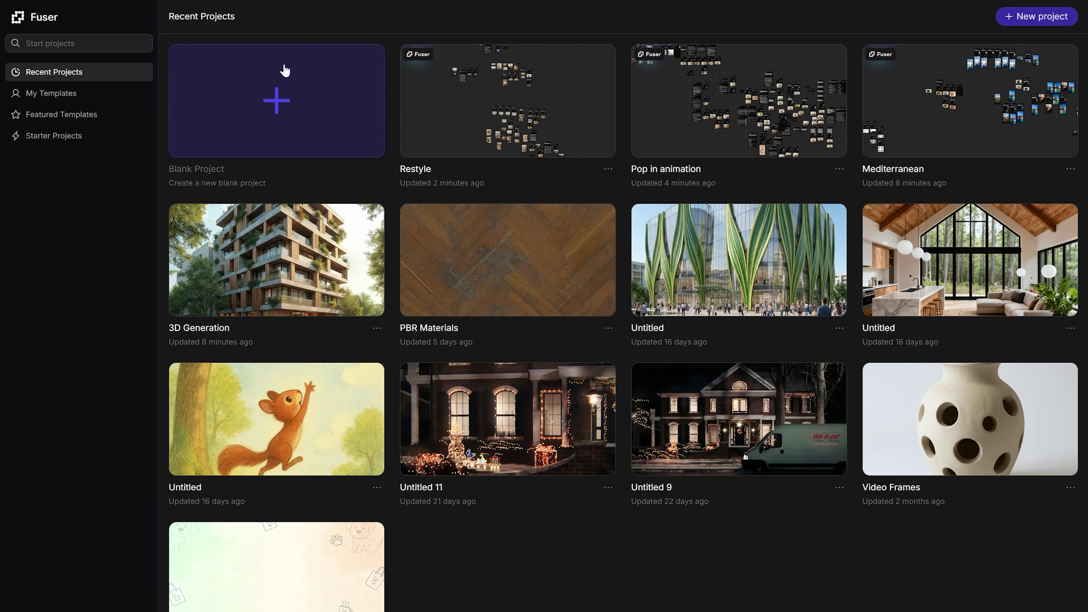
# - Create a new blank project and add a Text node to its canvas
pyautogui.click(285, 70)
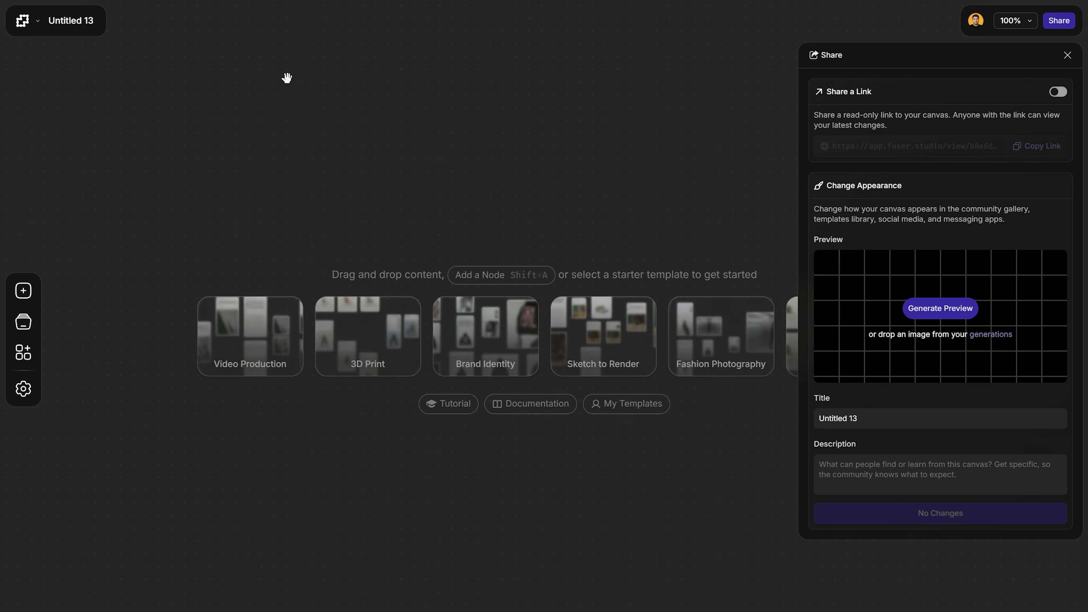
pyautogui.click(505, 276)
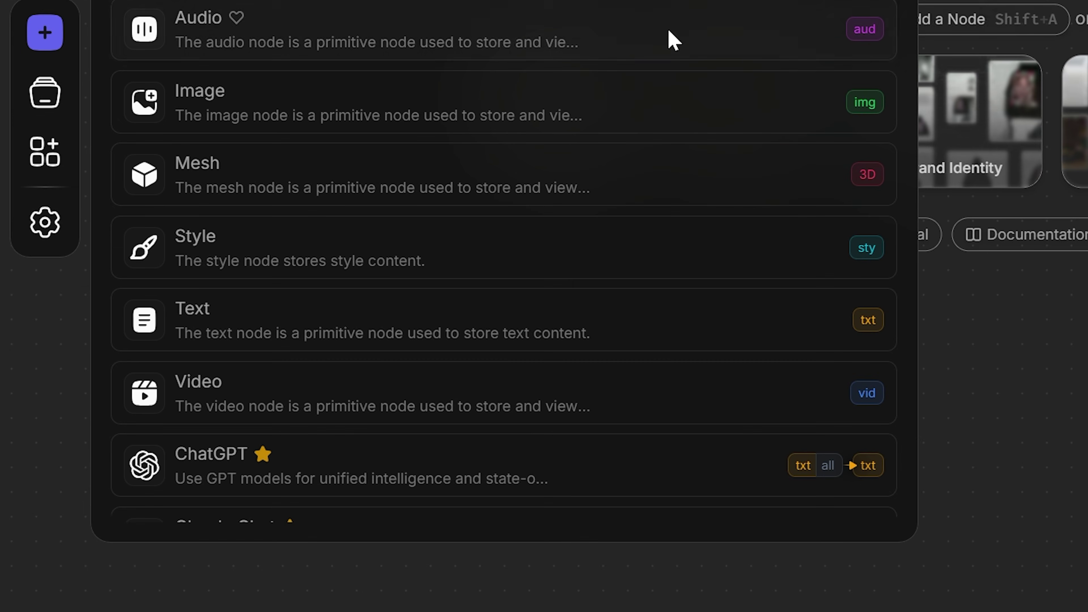
pyautogui.click(224, 330)
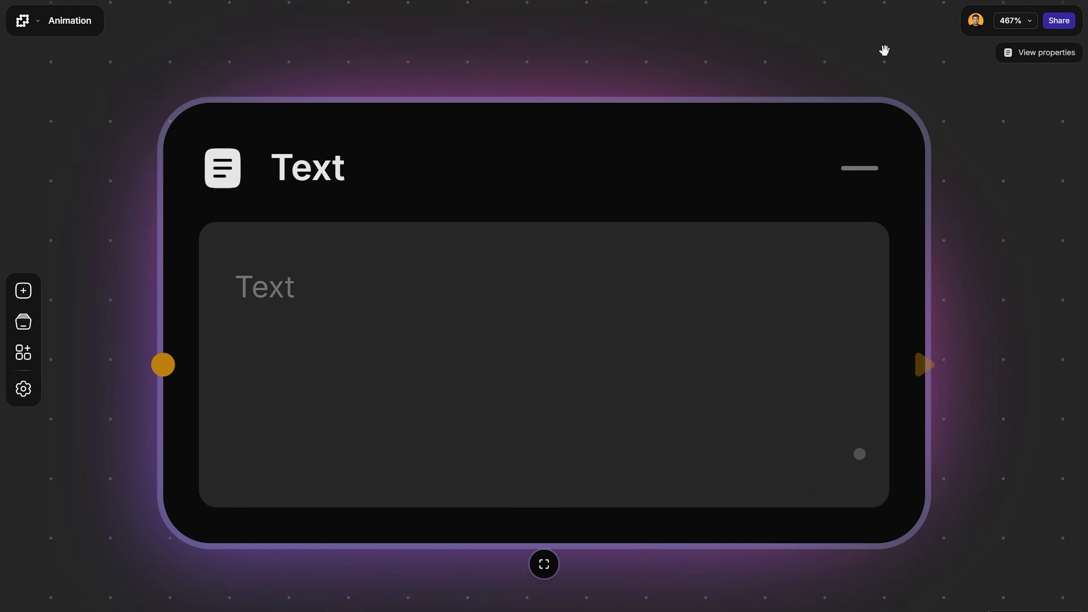
# - Enter the Text node's prompt: "An empty living room interior, with a large window, fireplace, dated floors, and popcorn ceiling."
pyautogui.click(342, 304)
pyautogui.write('An')
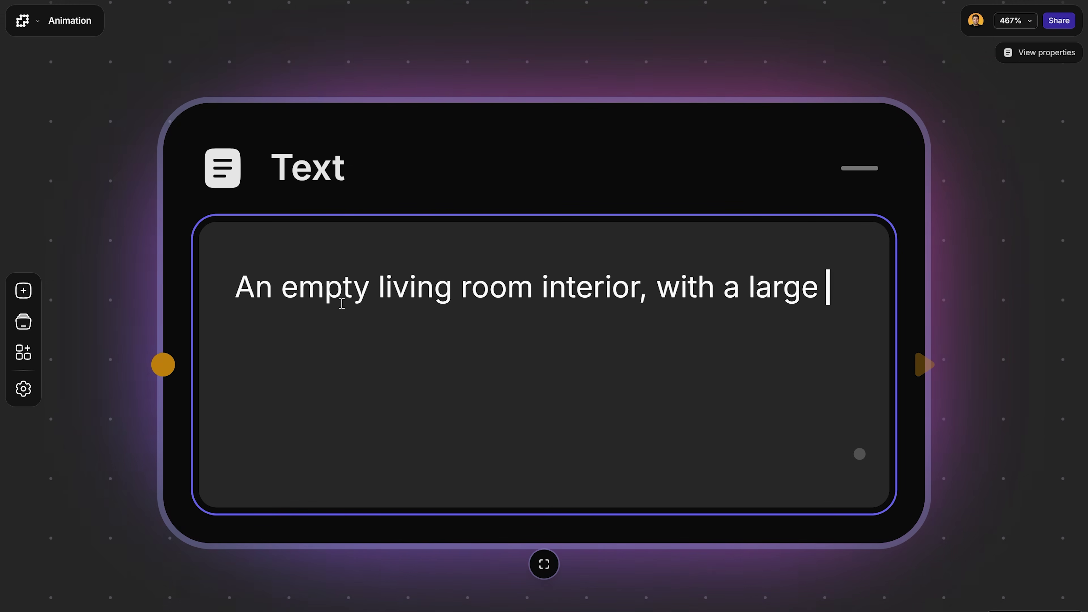
pyautogui.write('window, fir')
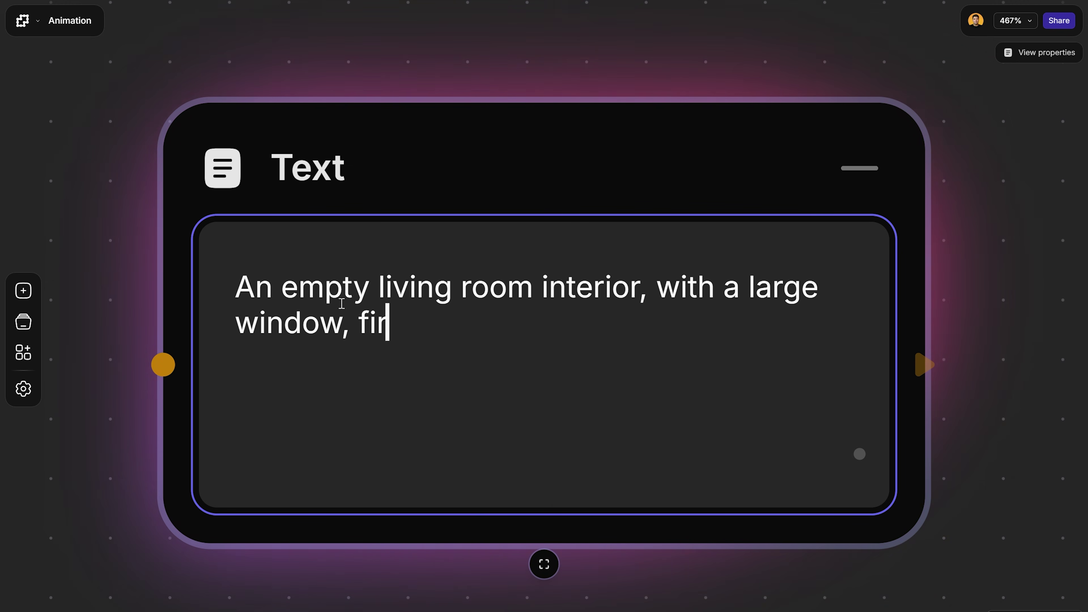
pyautogui.write('pcorn ceiling.')
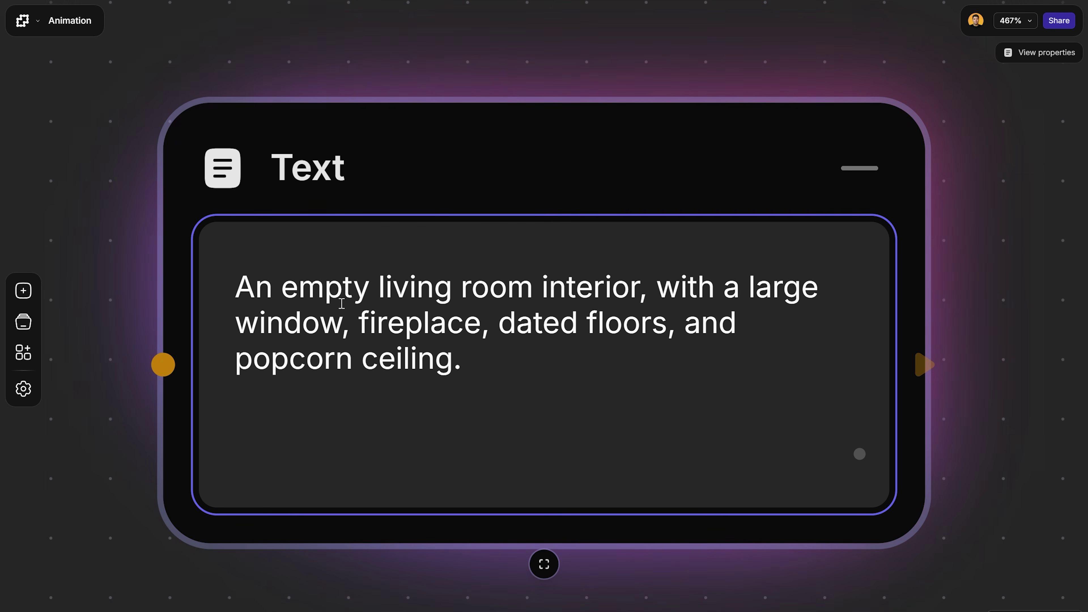
pyautogui.scroll(-5, 341, 303)
pyautogui.scroll(-1, 341, 303)
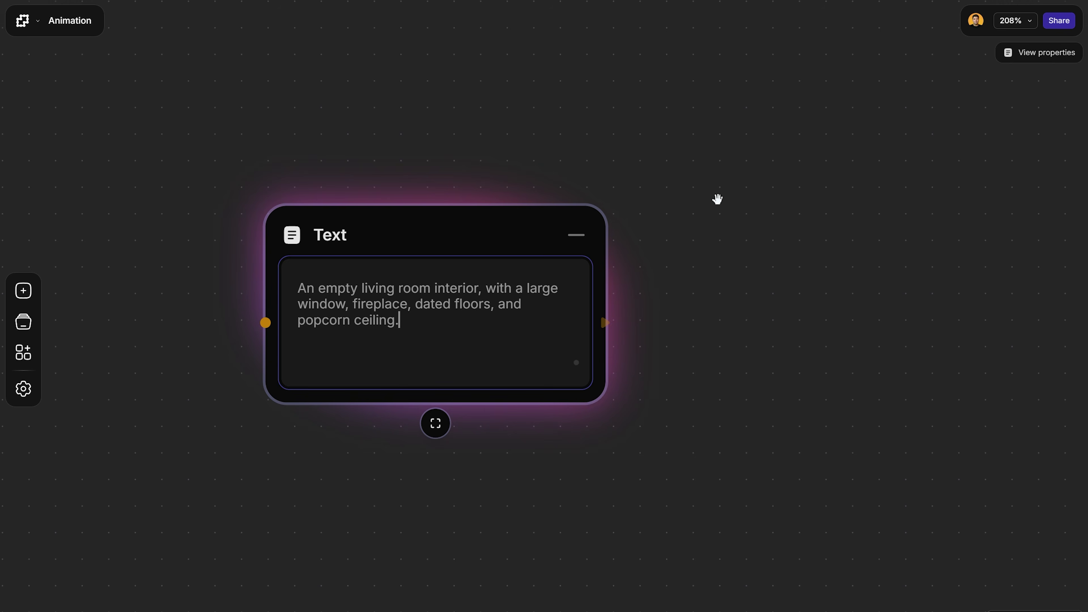
pyautogui.click(717, 200)
# - Add a Claude Chat node with its Prompt connected to the Text node's output, and arrange the two nodes side by side
pyautogui.moveTo(606, 326); pyautogui.dragTo(641, 301)
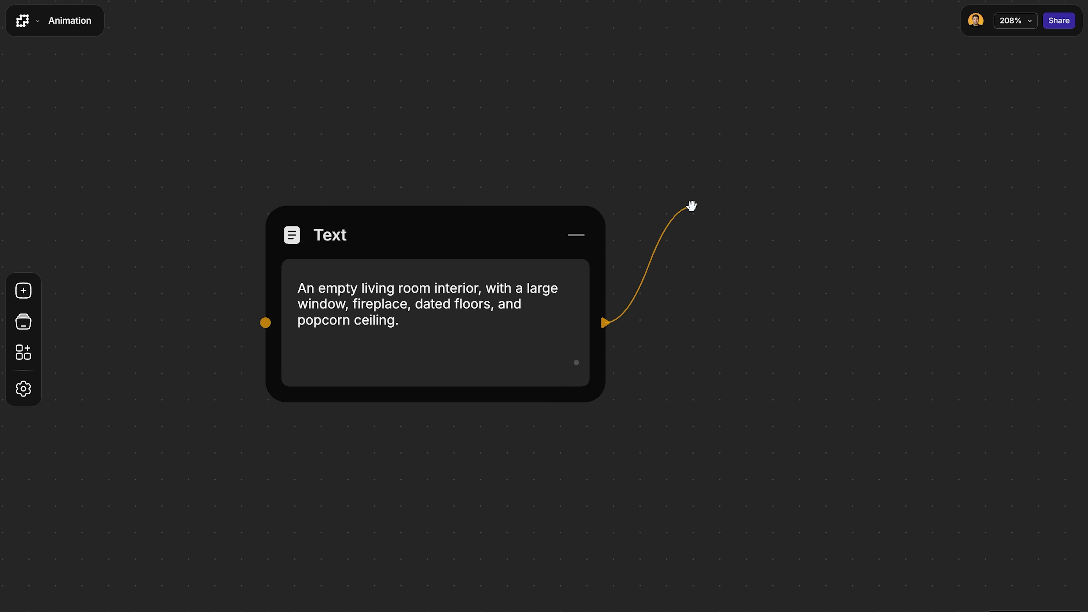
pyautogui.moveTo(692, 206); pyautogui.dragTo(692, 205)
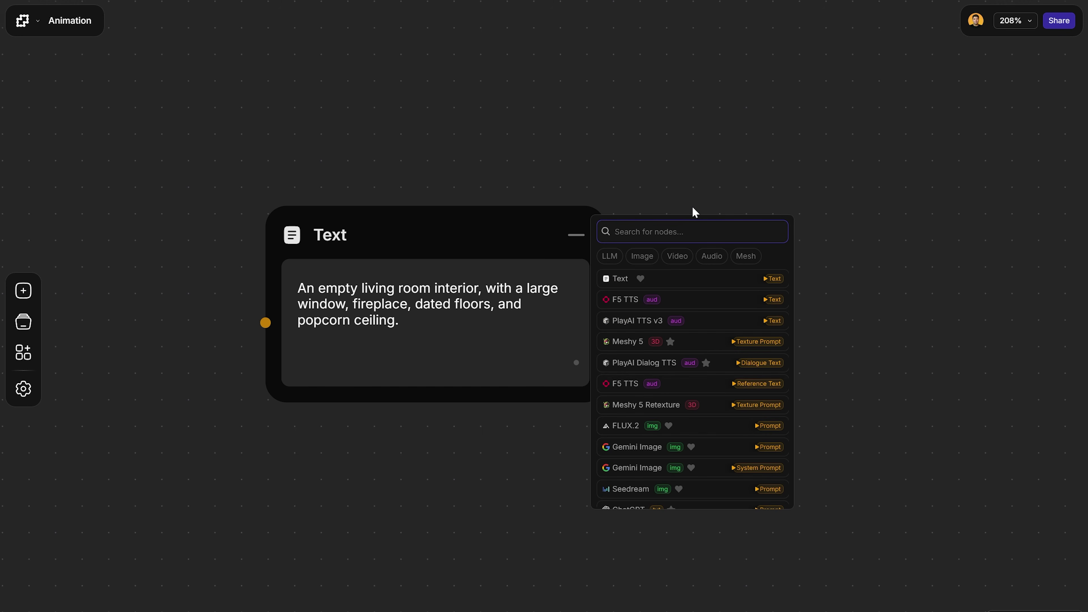
pyautogui.click(643, 256)
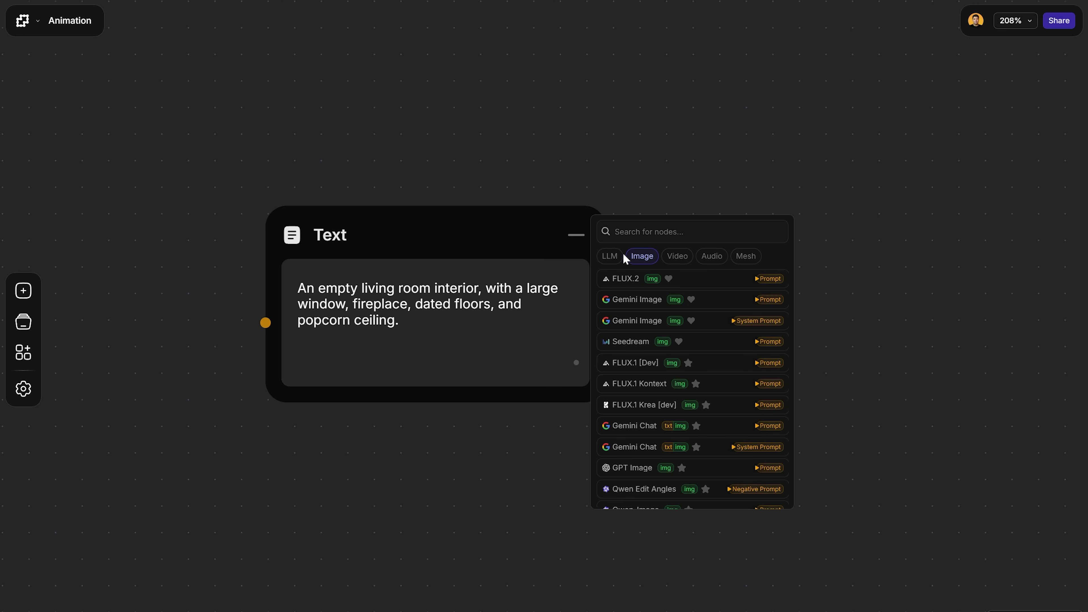
pyautogui.click(610, 257)
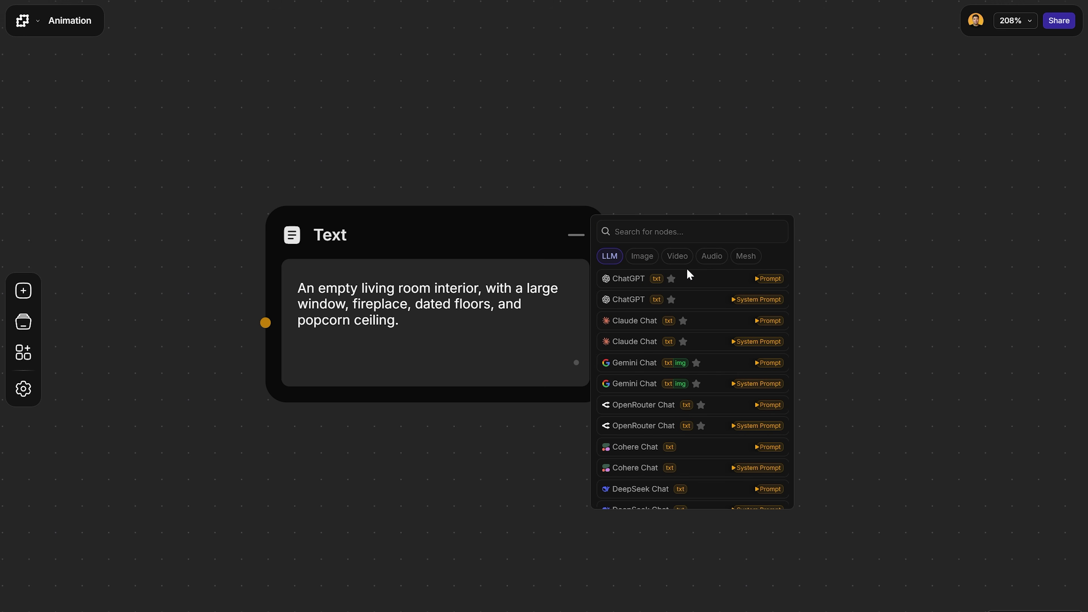
pyautogui.click(652, 322)
pyautogui.moveTo(661, 311); pyautogui.dragTo(840, 227)
pyautogui.moveTo(491, 219); pyautogui.dragTo(318, 219)
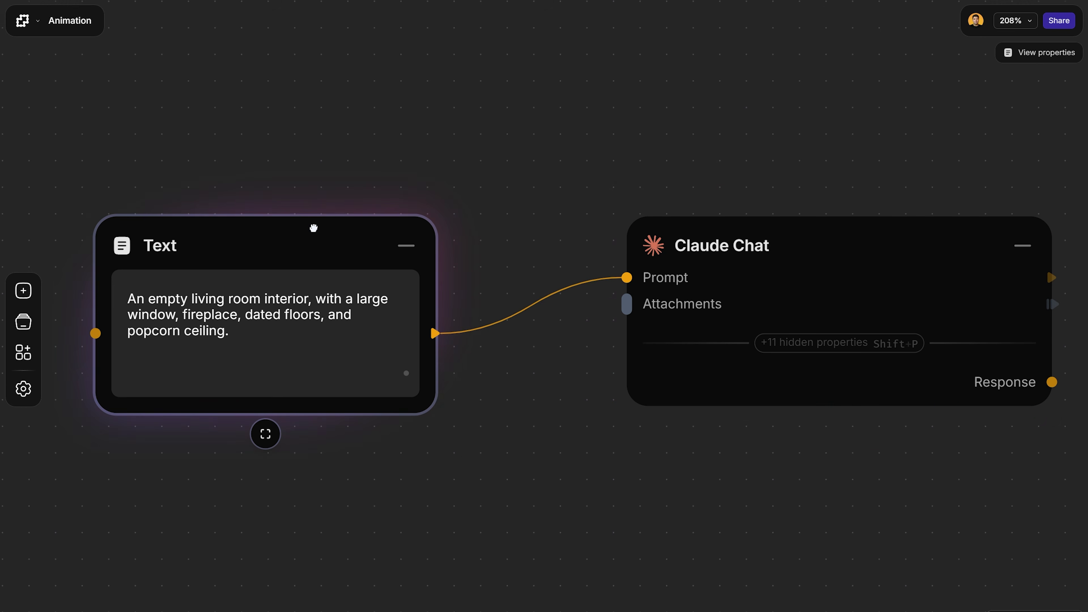
pyautogui.moveTo(724, 231); pyautogui.dragTo(609, 219)
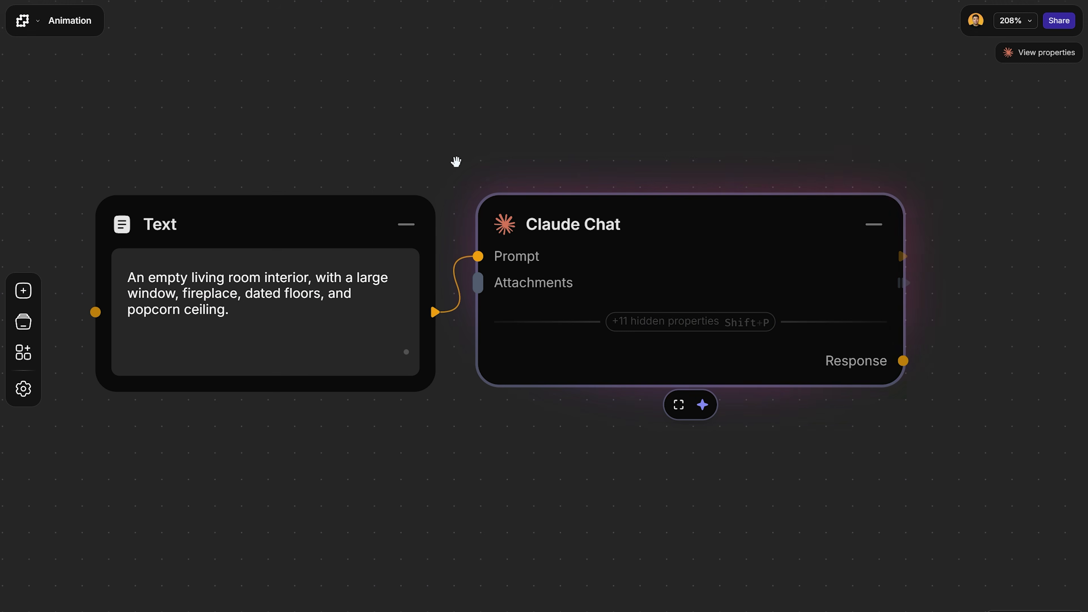
# - Add ChatGPT and Gemini Chat nodes in a row after Claude Chat, both taking their Prompt from the Text node
pyautogui.scroll(-5, 455, 162)
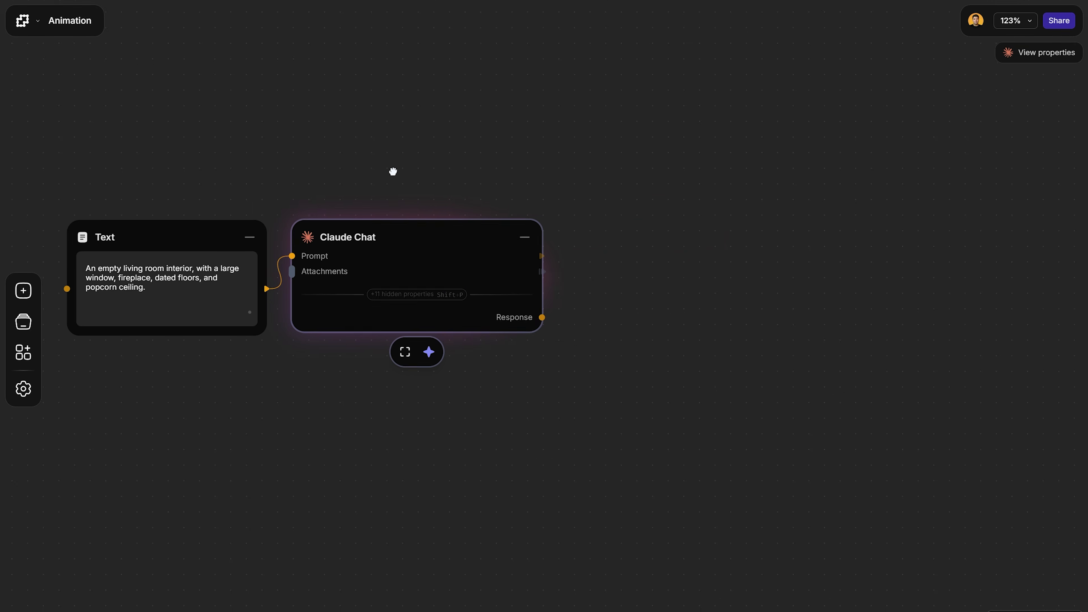
pyautogui.doubleClick(512, 272)
pyautogui.click(531, 297)
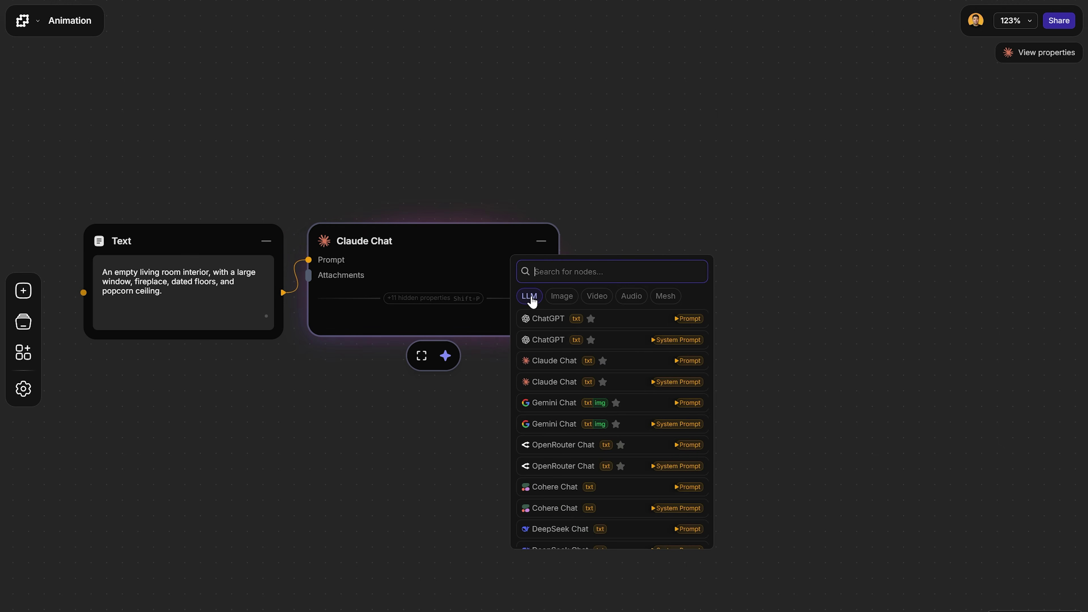
pyautogui.click(548, 318)
pyautogui.moveTo(554, 323); pyautogui.dragTo(586, 240)
pyautogui.moveTo(246, 268)
pyautogui.mouseDown()
pyautogui.moveTo(236, 316)
pyautogui.moveTo(245, 268)
pyautogui.mouseUp()
pyautogui.doubleClick(865, 265)
pyautogui.click(826, 414)
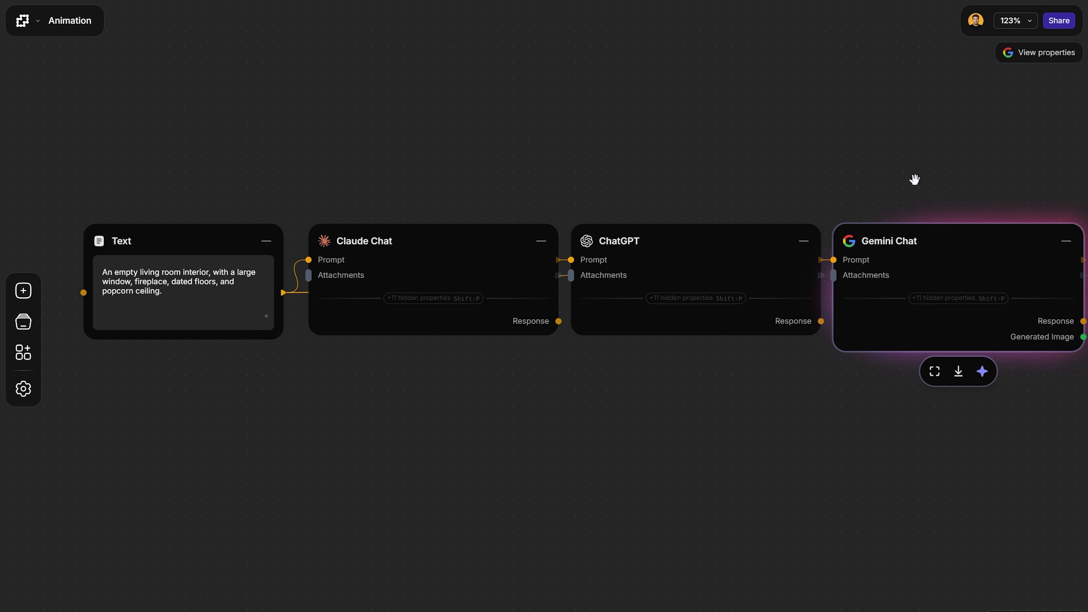
# - Choose claude-sonnet-4-5 as the Claude Chat node's model
pyautogui.moveTo(914, 179); pyautogui.dragTo(883, 189)
pyautogui.scroll(-2, 379, 284)
pyautogui.click(378, 285)
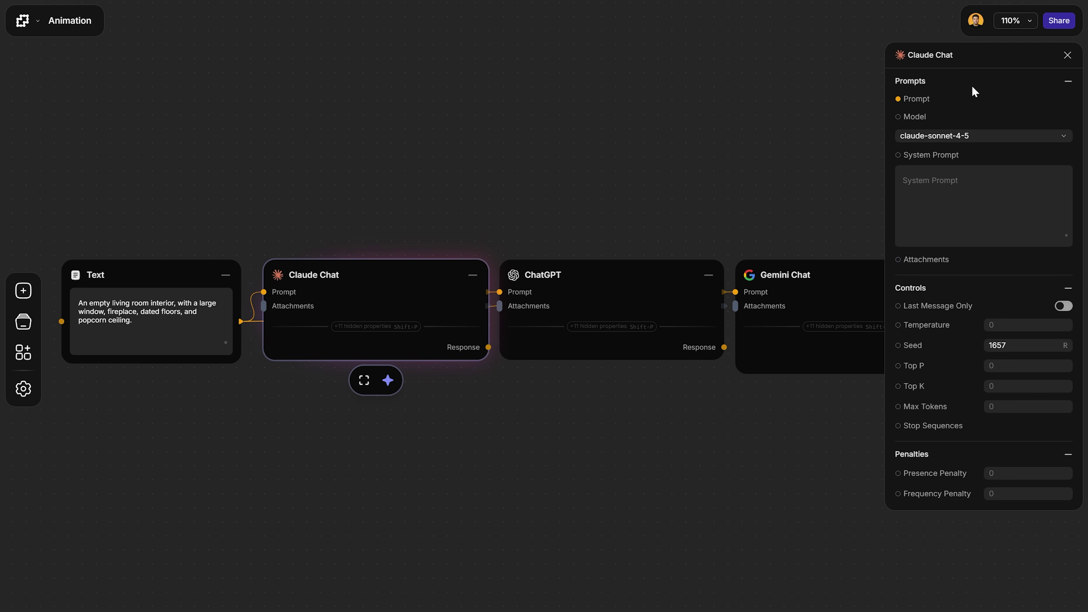
pyautogui.click(1069, 136)
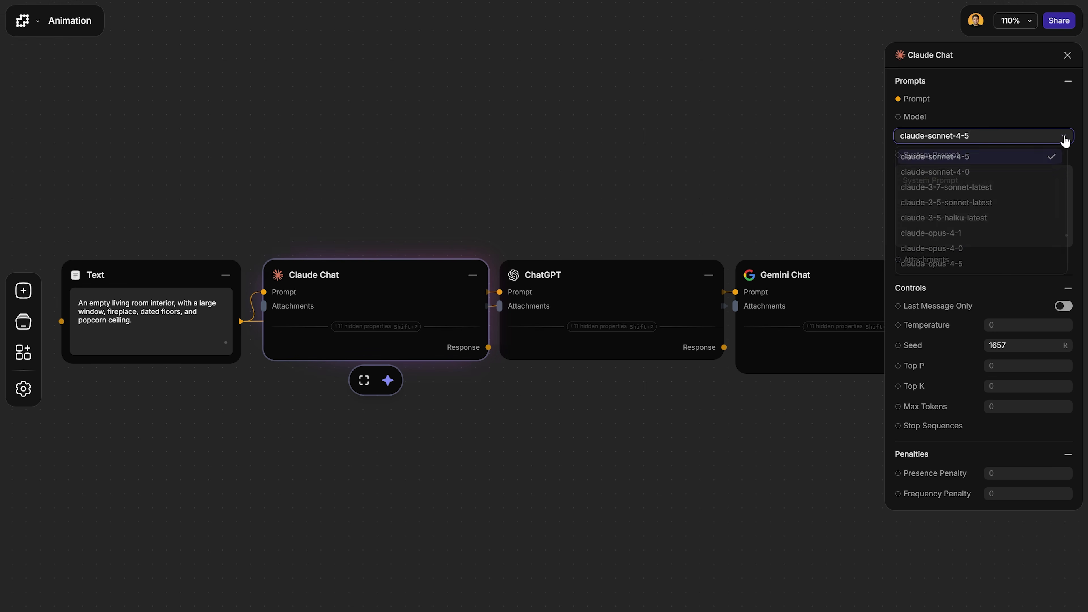
pyautogui.click(993, 162)
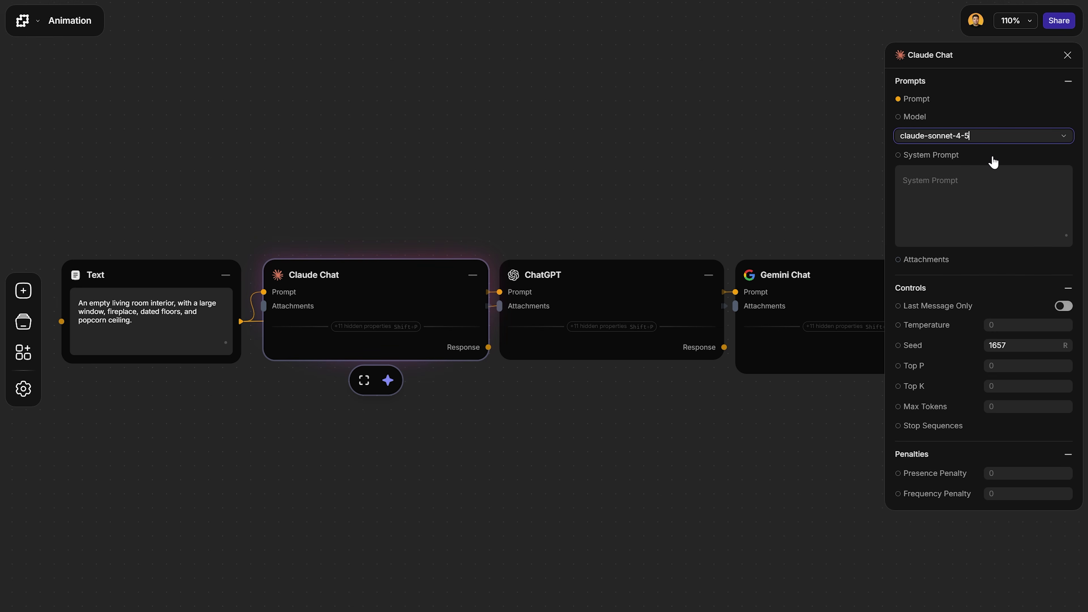
# - Set the ChatGPT node's model to gpt-5.2
pyautogui.click(631, 283)
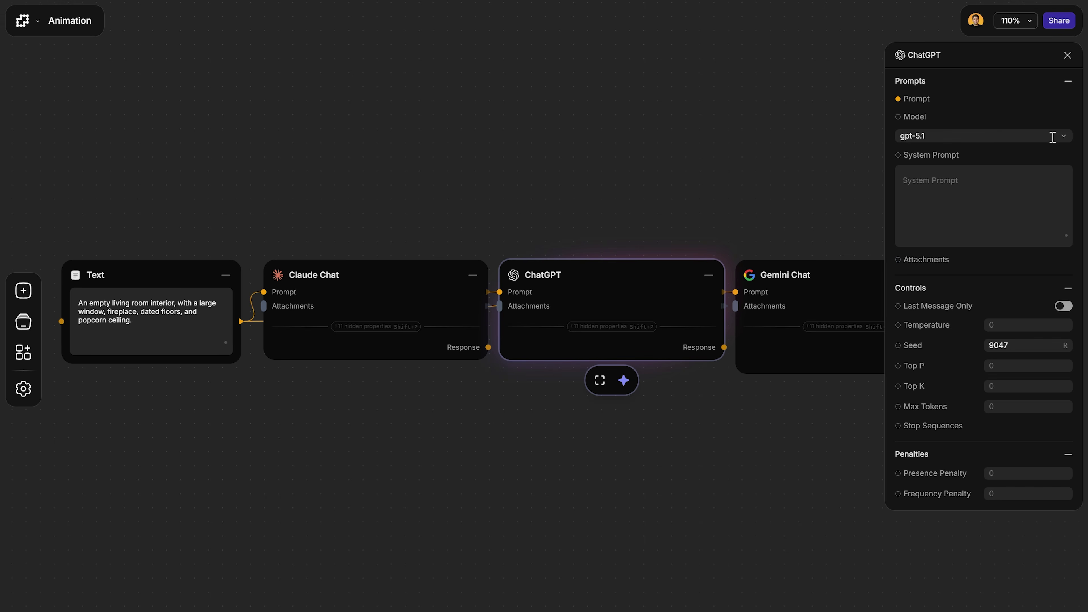
pyautogui.click(1066, 138)
pyautogui.click(1044, 153)
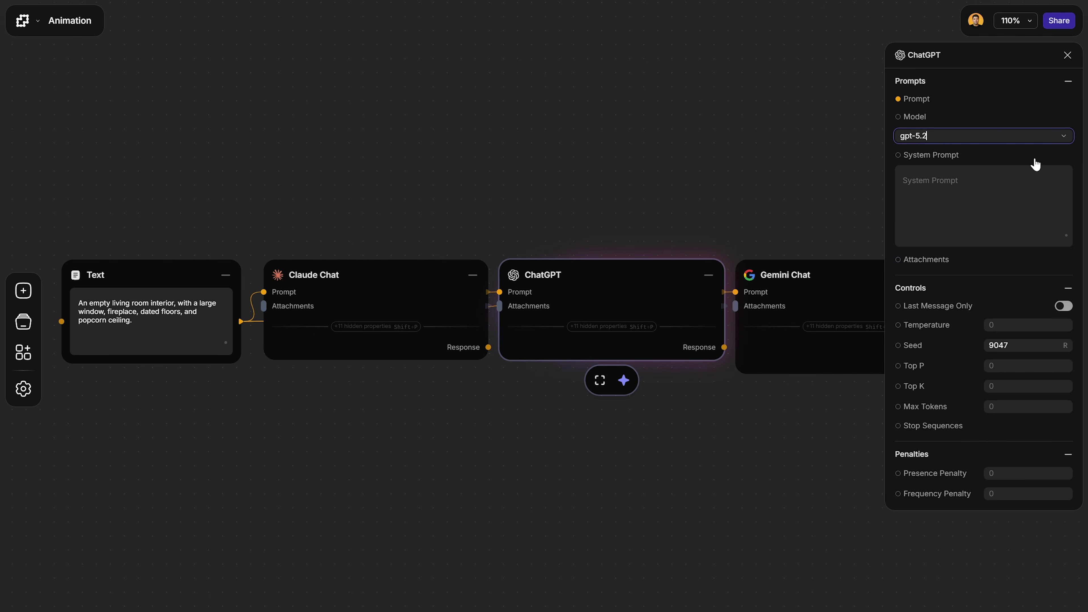
# - Set the Gemini Chat node's model to gemini-3-pro-preview and close its properties
pyautogui.click(823, 272)
pyautogui.click(1063, 136)
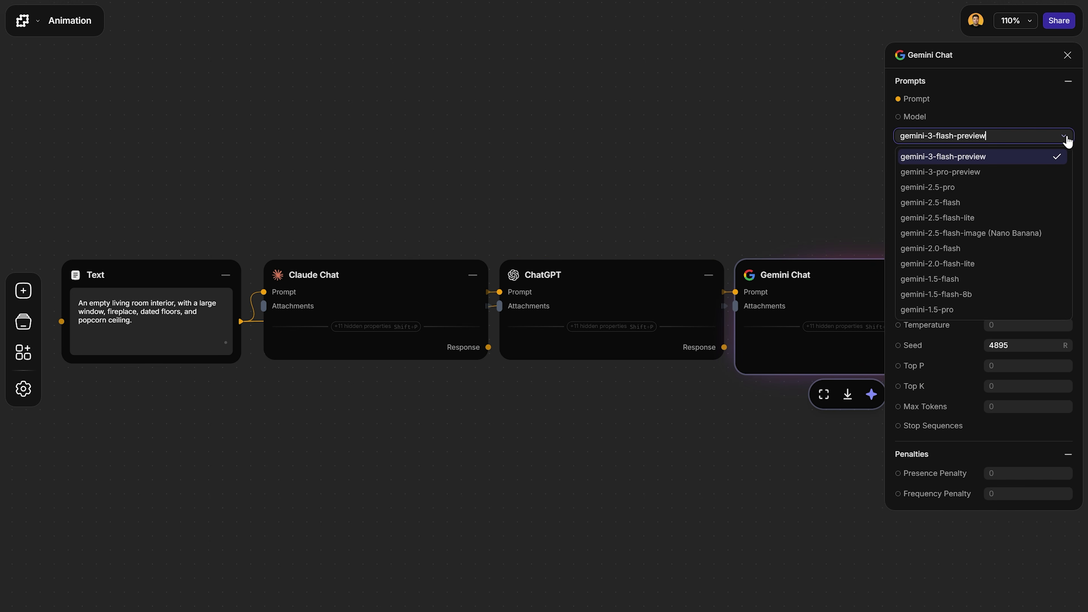
pyautogui.click(1028, 174)
pyautogui.click(1067, 56)
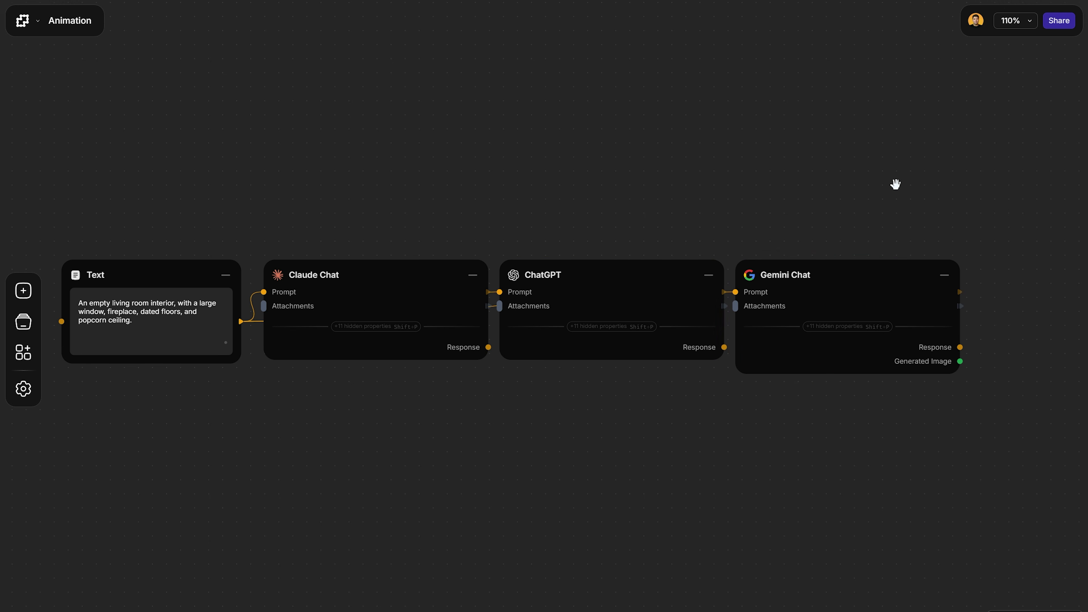
# - Execute the Claude Chat, ChatGPT and Gemini Chat nodes to generate their responses to the living room prompt
pyautogui.click(602, 315)
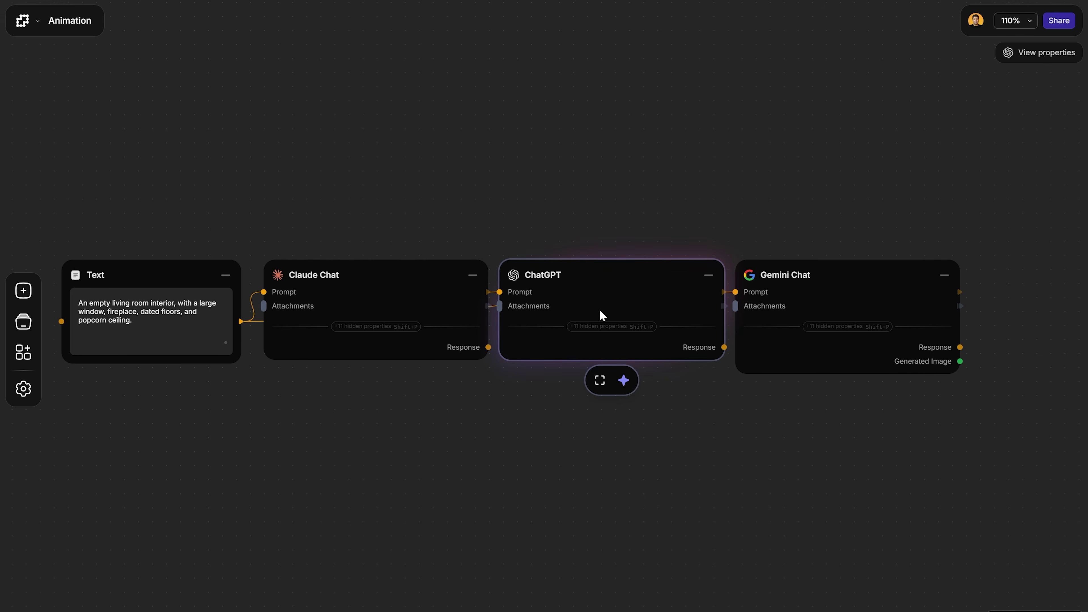
pyautogui.click(603, 385)
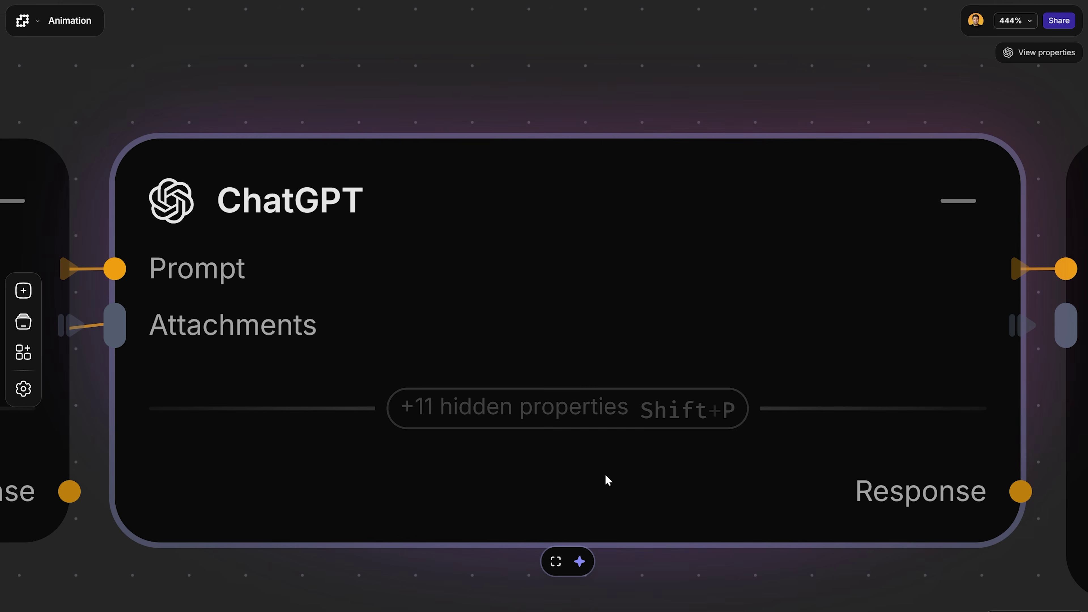
pyautogui.click(579, 562)
pyautogui.scroll(-5, 582, 570)
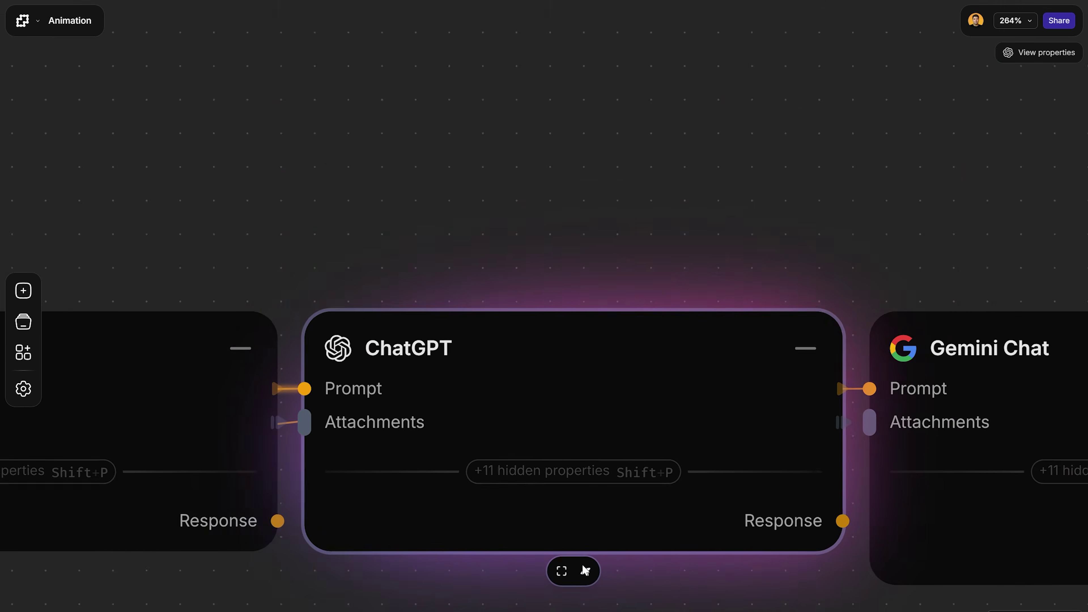
pyautogui.click(481, 323)
pyautogui.scroll(-5, 392, 572)
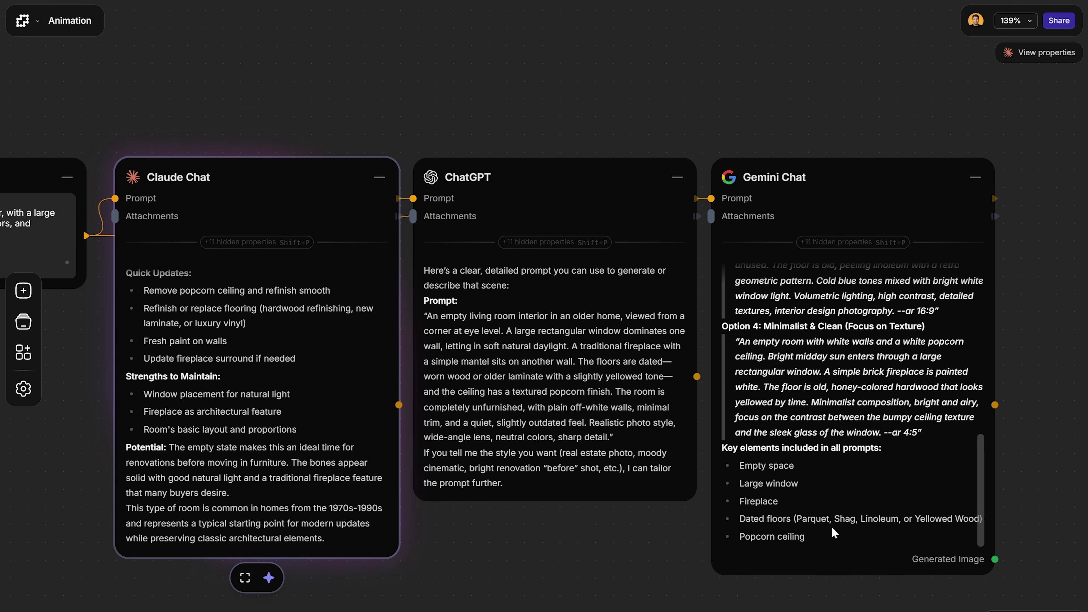
pyautogui.click(650, 580)
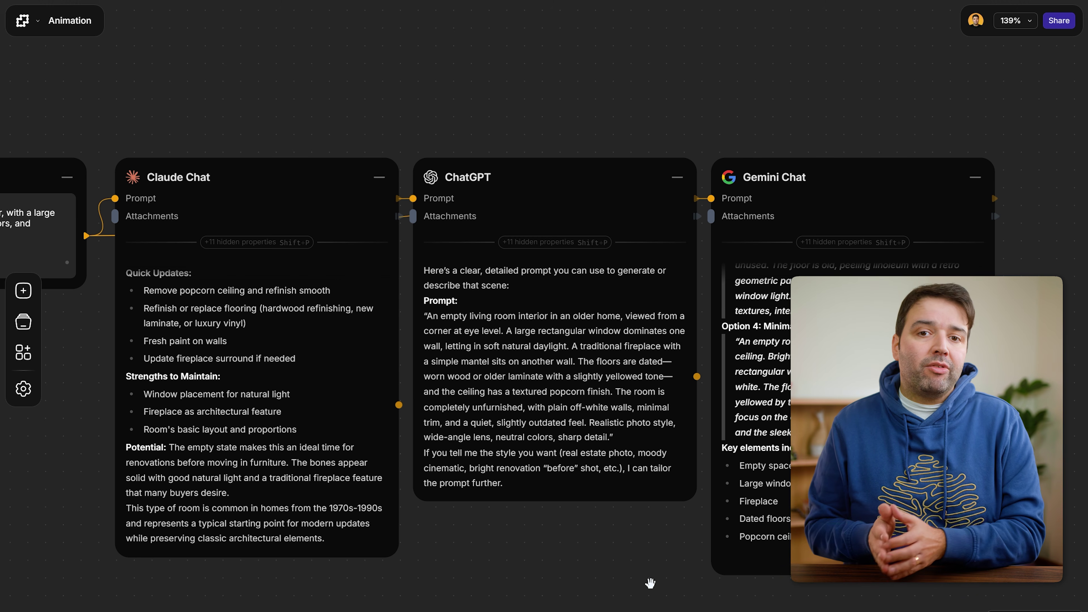
# - Add a Gemini Image node below ChatGPT with its Prompt connected to ChatGPT's Response, and view its model and aspect ratio options
pyautogui.scroll(1, 380, 414)
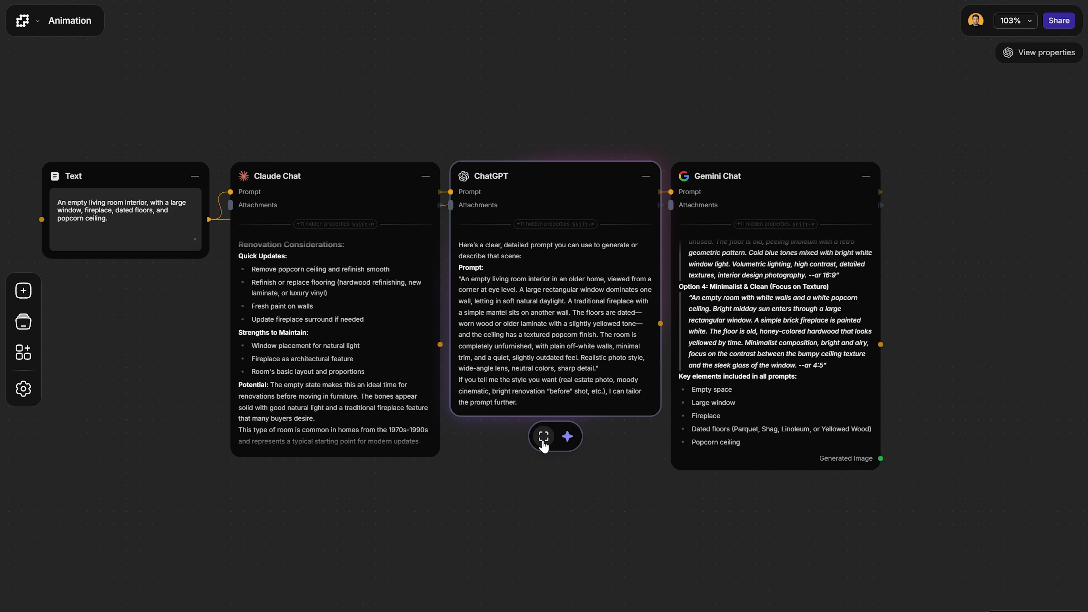
pyautogui.click(543, 440)
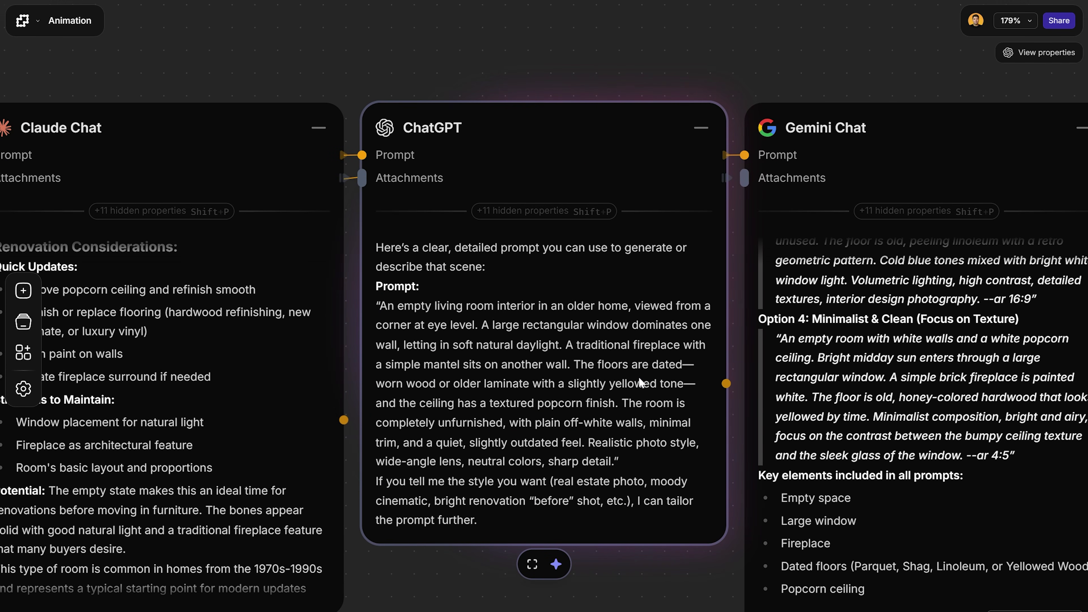
pyautogui.moveTo(728, 384)
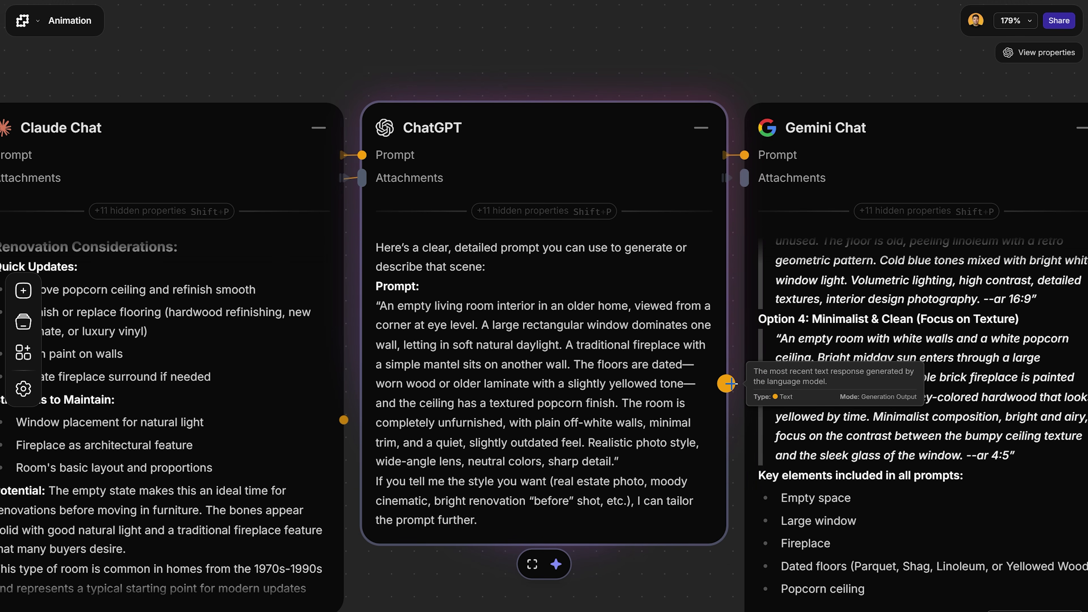
pyautogui.moveTo(699, 459); pyautogui.dragTo(368, 411)
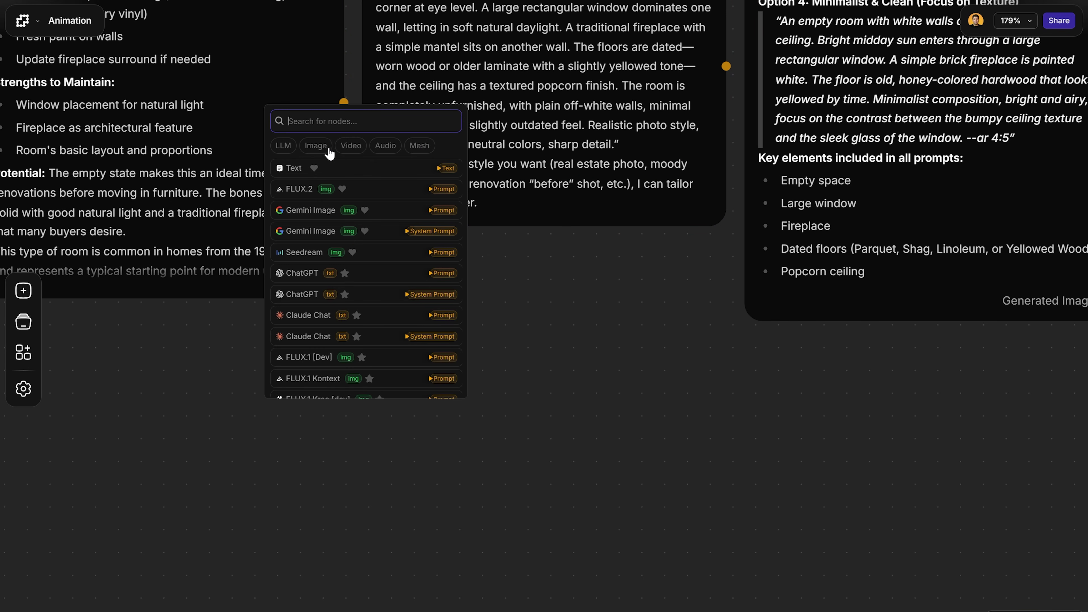
pyautogui.click(318, 147)
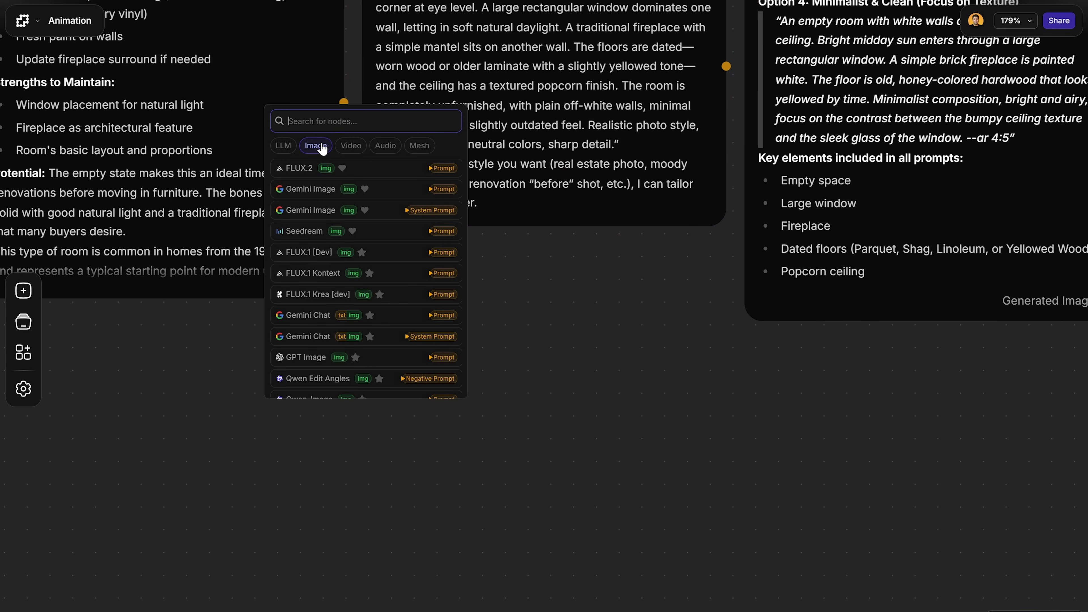
pyautogui.click(310, 189)
pyautogui.click(589, 440)
pyautogui.click(577, 479)
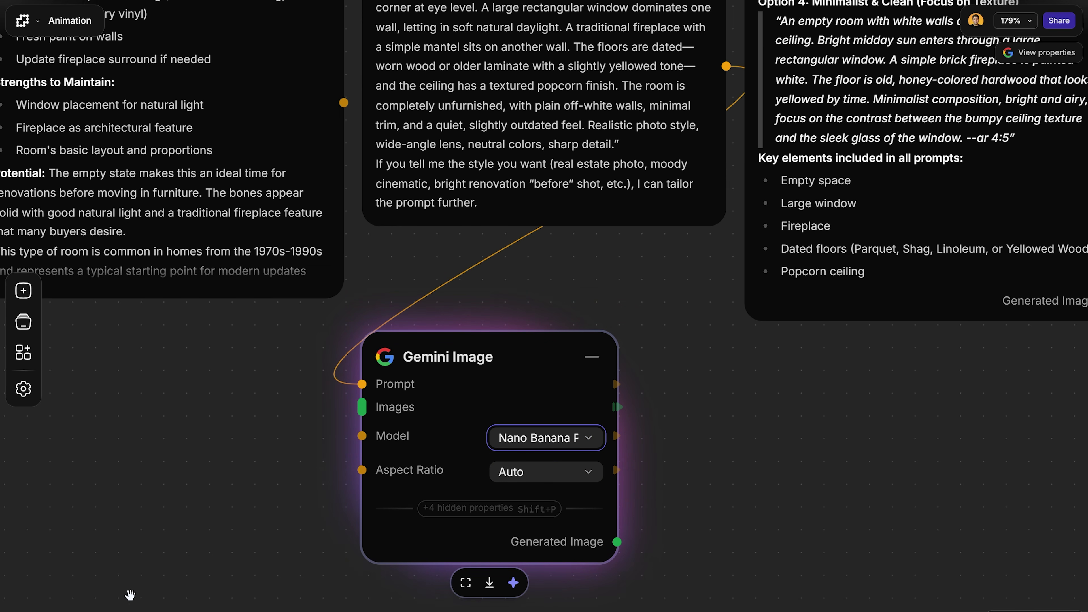
# - Add Seedream, Qwen-Image, FLUX.2 and Recraft v3 nodes in a row beside Gemini Image, all taking their Prompt from ChatGPT's Response
pyautogui.moveTo(137, 605)
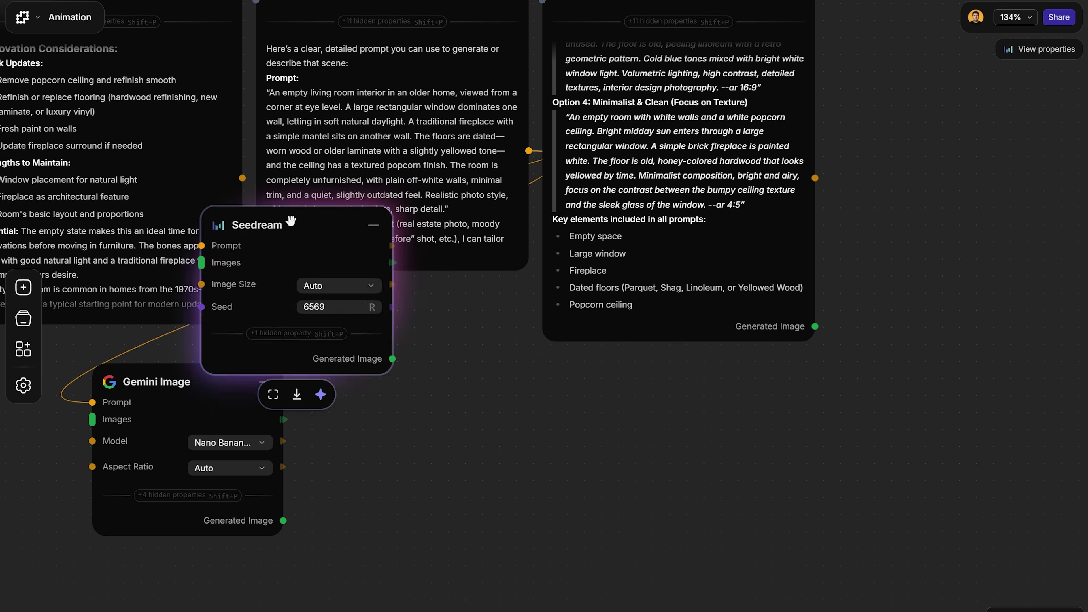
pyautogui.moveTo(292, 221); pyautogui.dragTo(388, 380)
pyautogui.click(461, 134)
pyautogui.moveTo(529, 151); pyautogui.dragTo(935, 373)
pyautogui.scroll(-3, 457, 290)
pyautogui.click(457, 317)
pyautogui.click(681, 172)
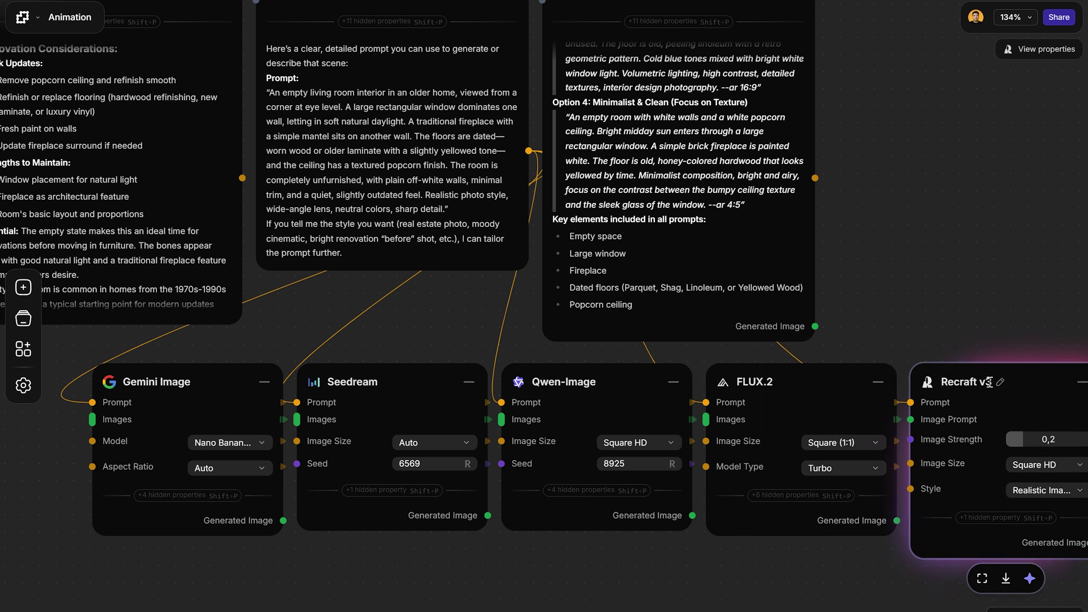
# - Add a second Gemini Image node after Recraft v3, with its Prompt connected to ChatGPT's Response
pyautogui.moveTo(741, 182); pyautogui.dragTo(913, 471)
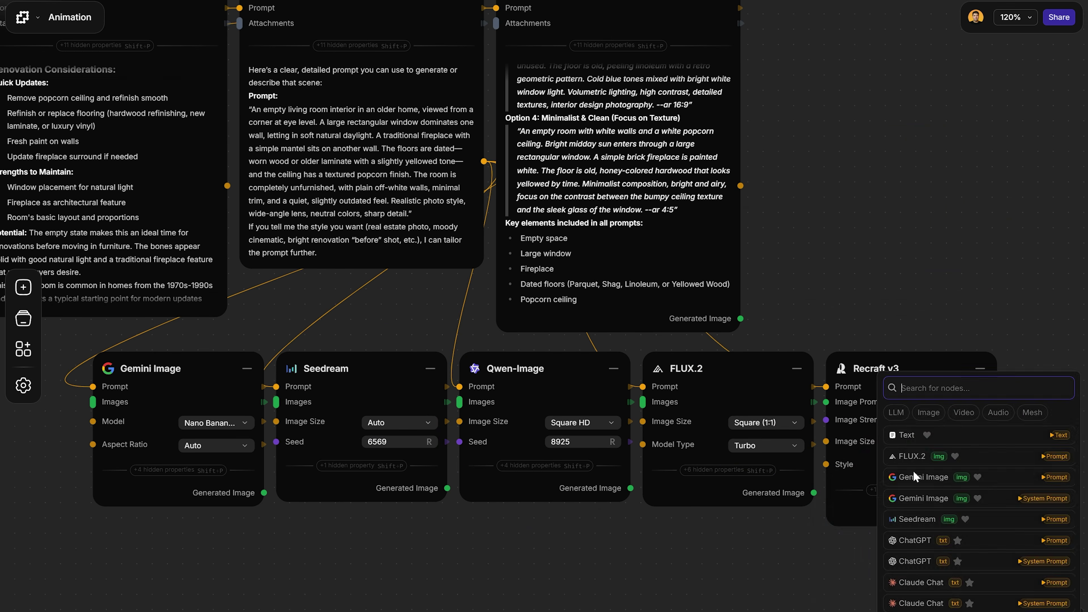
pyautogui.click(913, 470)
pyautogui.moveTo(886, 322); pyautogui.dragTo(993, 316)
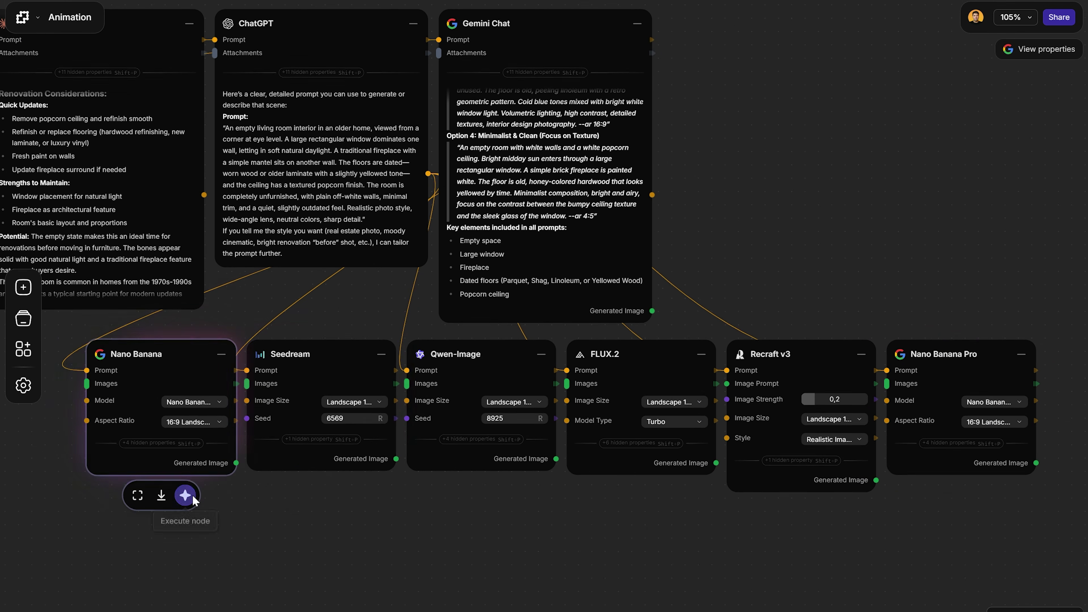
# - Execute the image nodes, and move Seedream, FLUX.2, Recraft v3 and Nano Banana Pro into a second row below the others
pyautogui.click(185, 495)
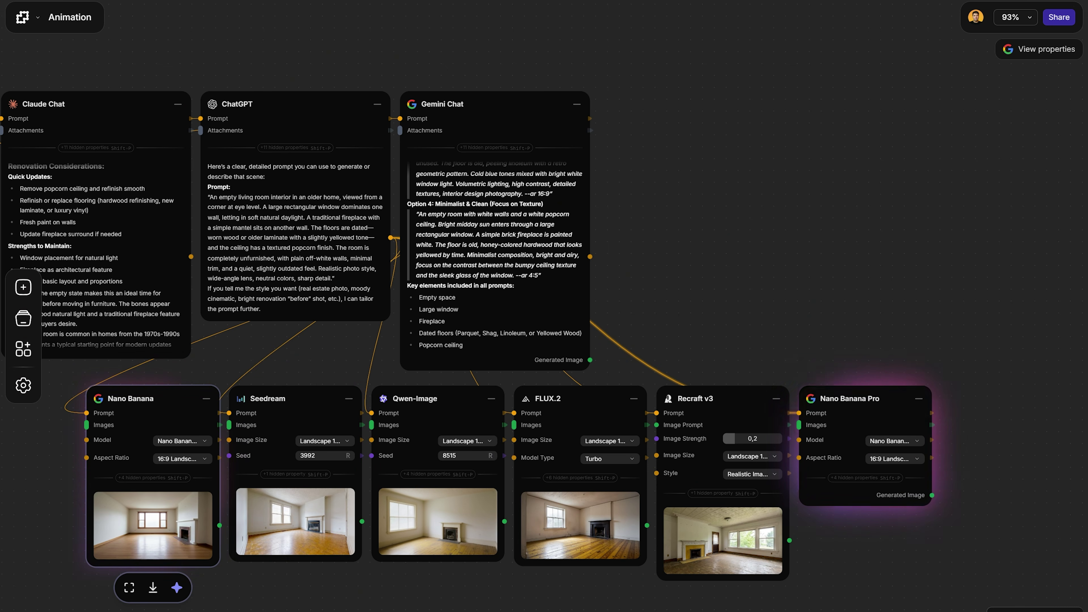
pyautogui.scroll(-5, 132, 178)
pyautogui.moveTo(275, 189); pyautogui.dragTo(295, 423)
pyautogui.moveTo(591, 179); pyautogui.dragTo(441, 430)
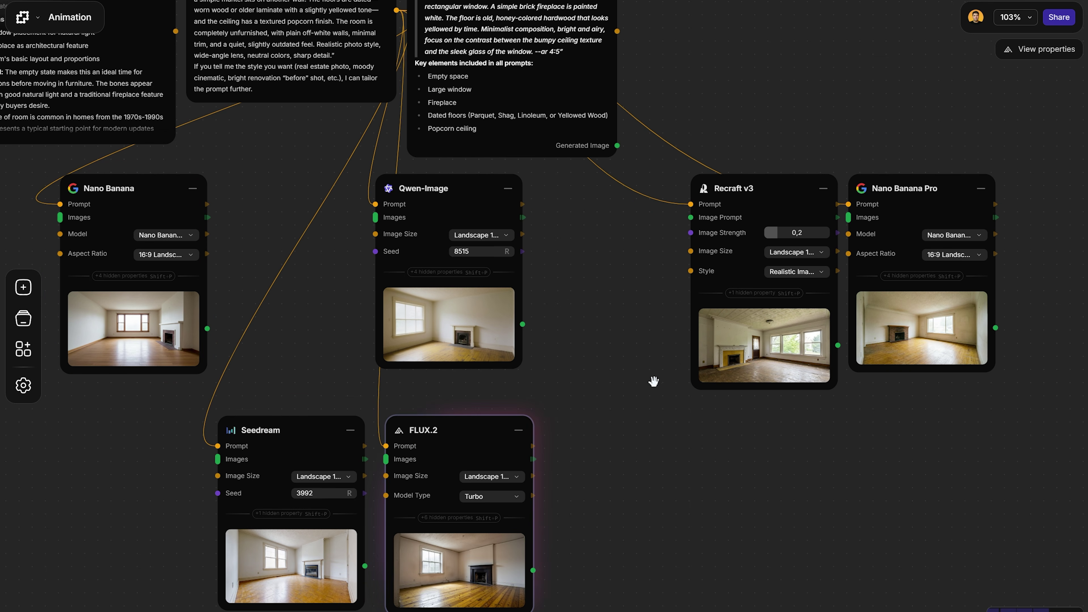
pyautogui.moveTo(778, 189); pyautogui.dragTo(631, 431)
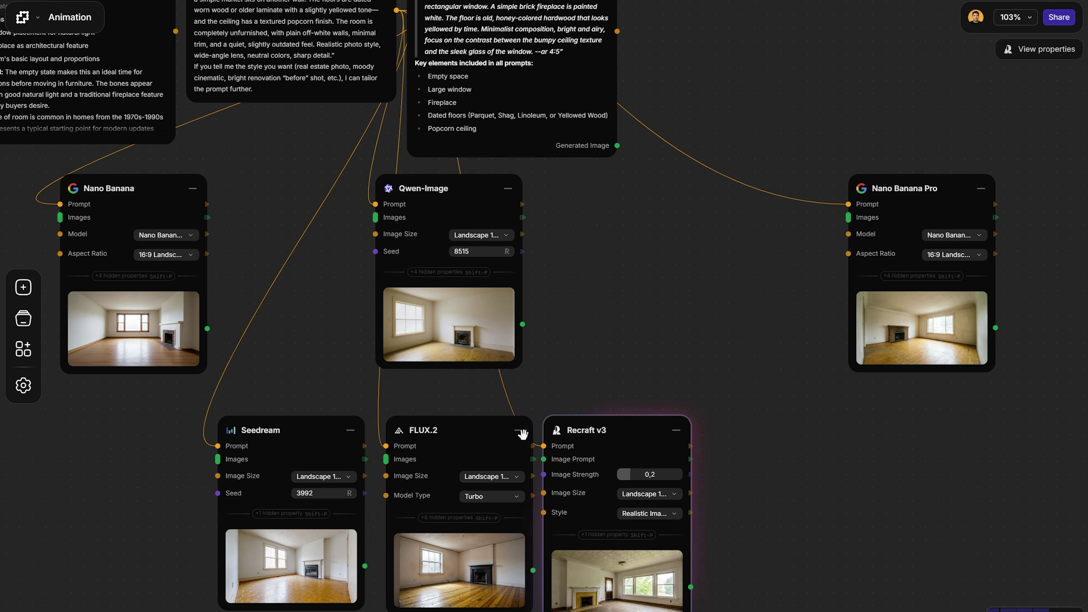
pyautogui.moveTo(952, 179); pyautogui.dragTo(773, 360)
# - Compare the room images generated by the Seedream, FLUX.2 and Recraft v3 nodes up close
pyautogui.scroll(-3, 687, 324)
pyautogui.scroll(3, 349, 400)
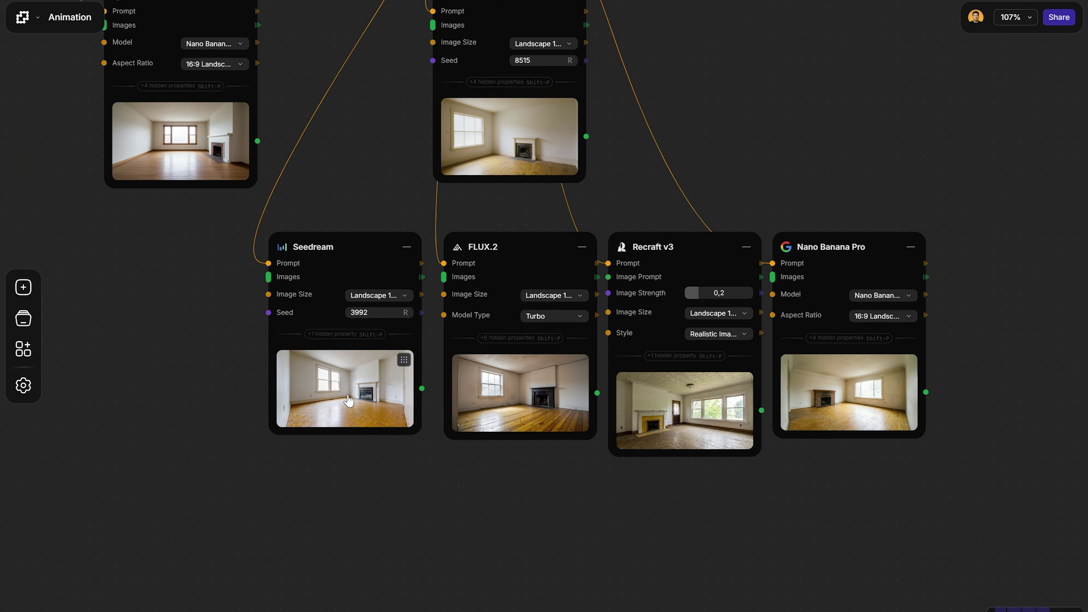
pyautogui.click(349, 400)
pyautogui.scroll(5, 322, 467)
pyautogui.hscroll(10, 323, 555)
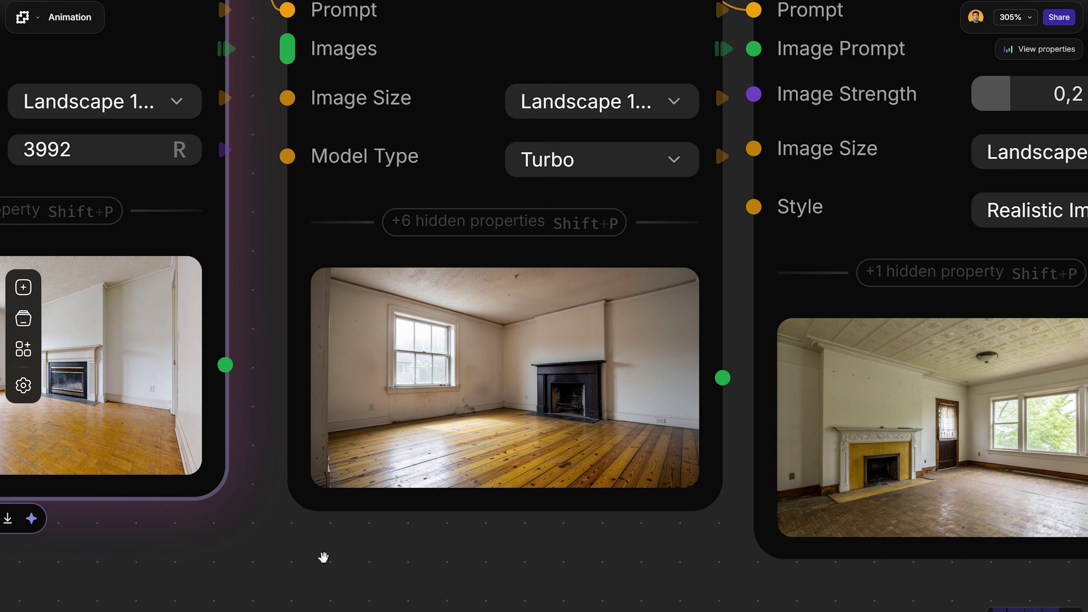
pyautogui.hscroll(3, 542, 596)
pyautogui.hscroll(-12, 514, 594)
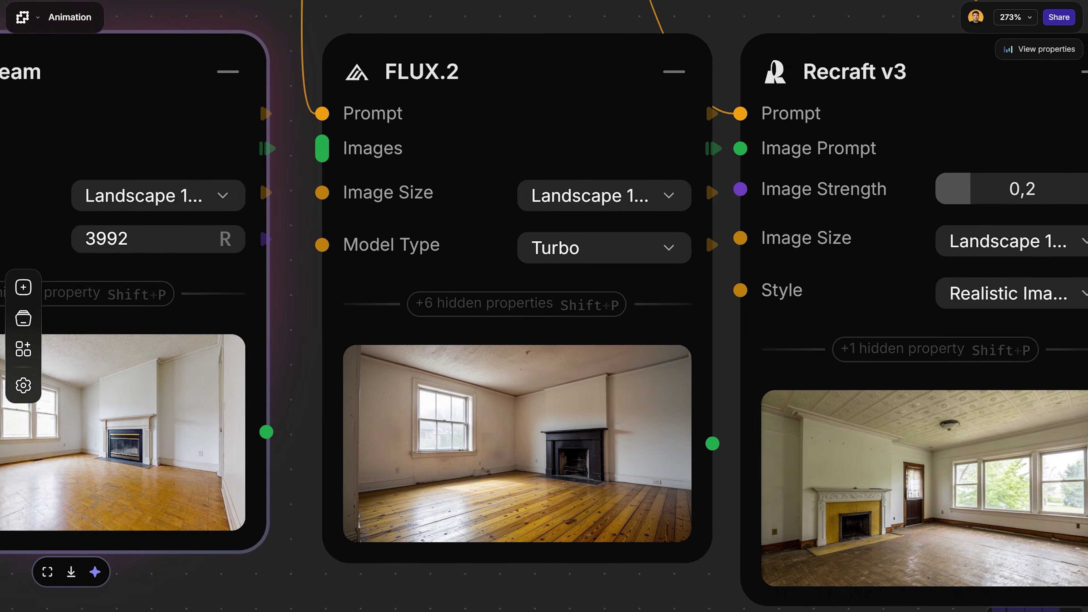
pyautogui.scroll(-3, 463, 587)
pyautogui.scroll(3, 461, 549)
pyautogui.scroll(-2, 471, 574)
# - Place the Seedream room image as a standalone Image node on an empty area of the canvas
pyautogui.moveTo(484, 586); pyautogui.dragTo(555, 322)
pyautogui.moveTo(617, 145); pyautogui.dragTo(669, 506)
pyautogui.moveTo(682, 454); pyautogui.dragTo(694, 283)
pyautogui.click(524, 556)
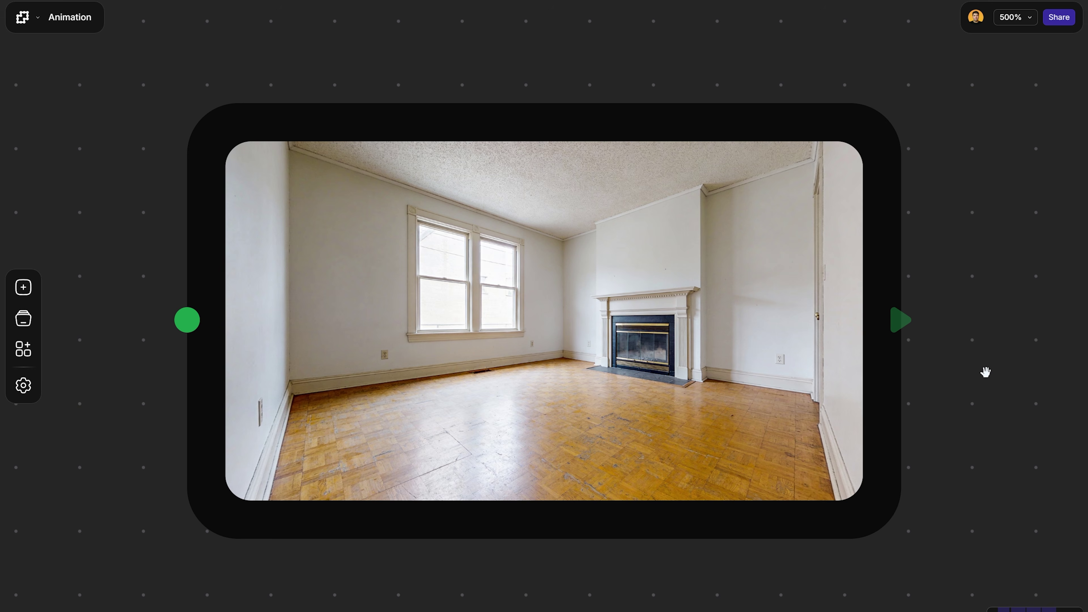
# - Add a ChatGPT node beside the standalone room image, with the image connected to its Attachments
pyautogui.scroll(-5, 986, 372)
pyautogui.moveTo(511, 331); pyautogui.dragTo(649, 231)
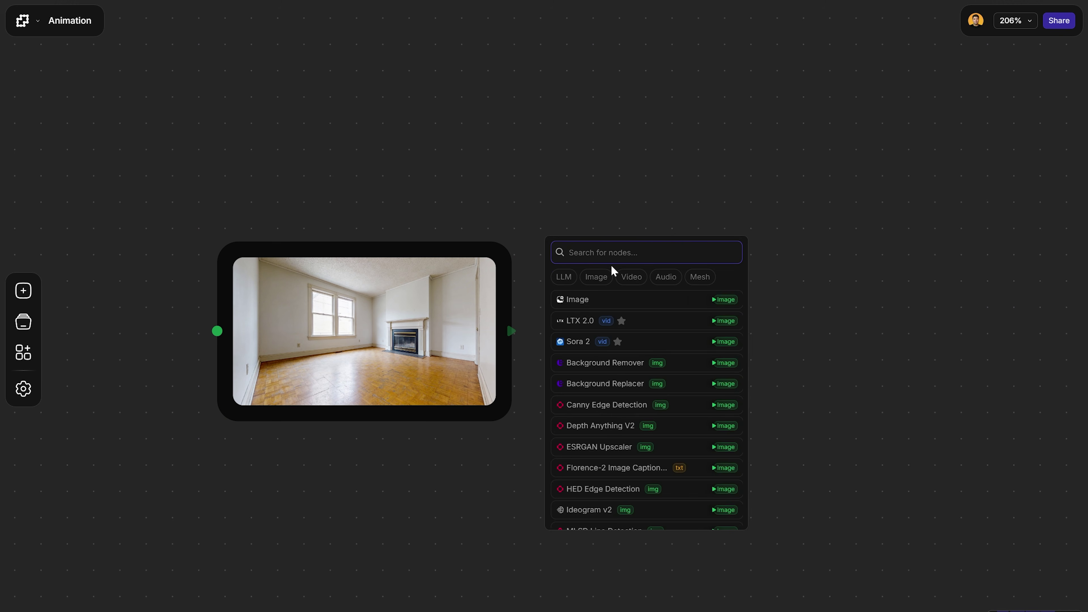
pyautogui.click(564, 277)
pyautogui.click(589, 306)
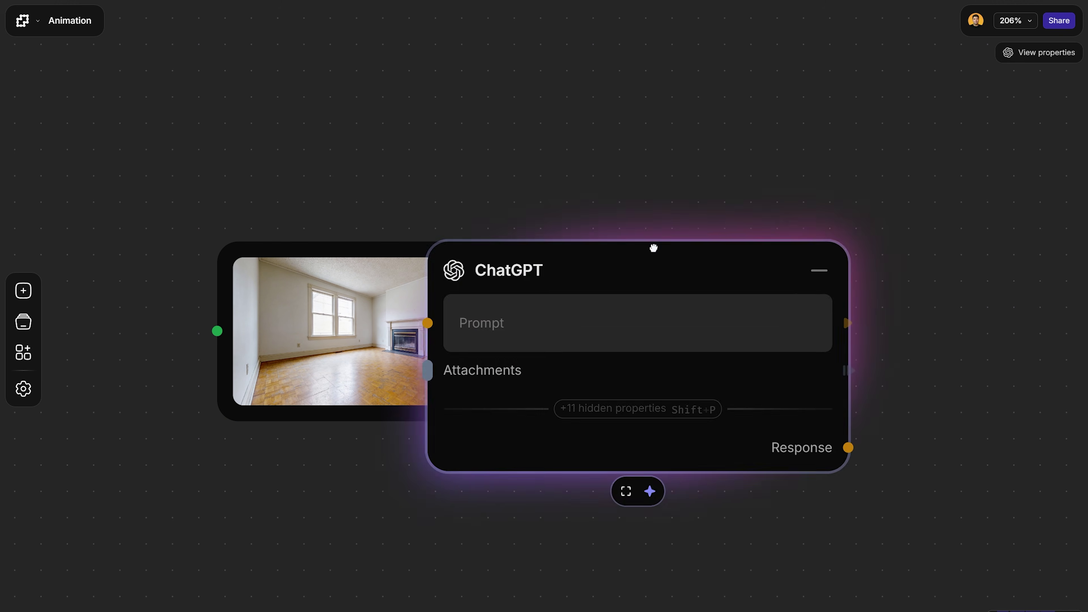
pyautogui.moveTo(651, 246); pyautogui.dragTo(772, 140)
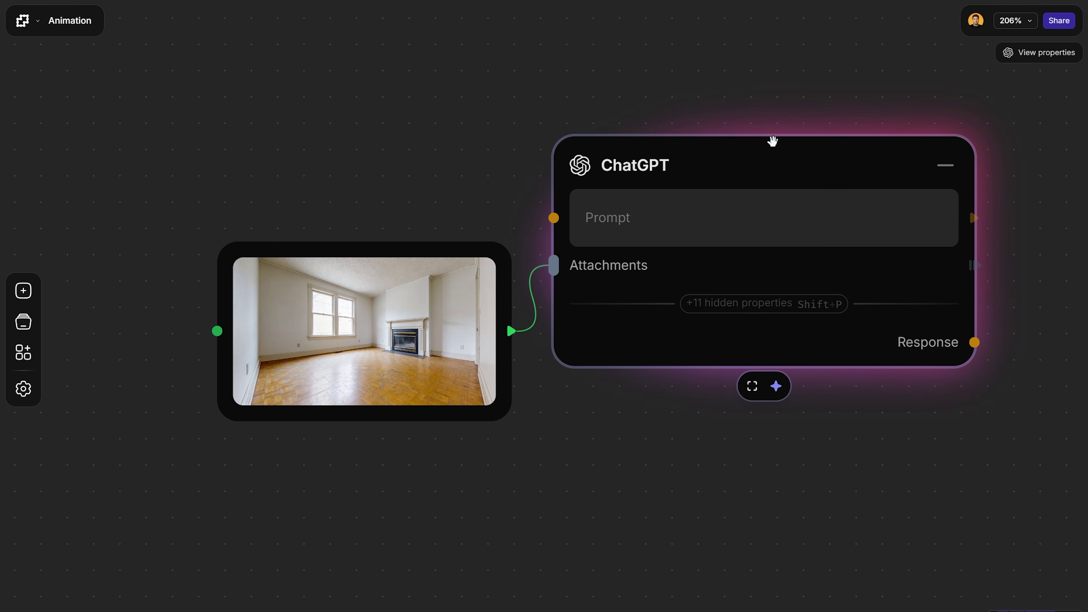
# - Start the new ChatGPT node's prompt with "Give me an image prompt to renovate this space into a modern mid-century space."
pyautogui.click(651, 221)
pyautogui.write('Give me an image pr')
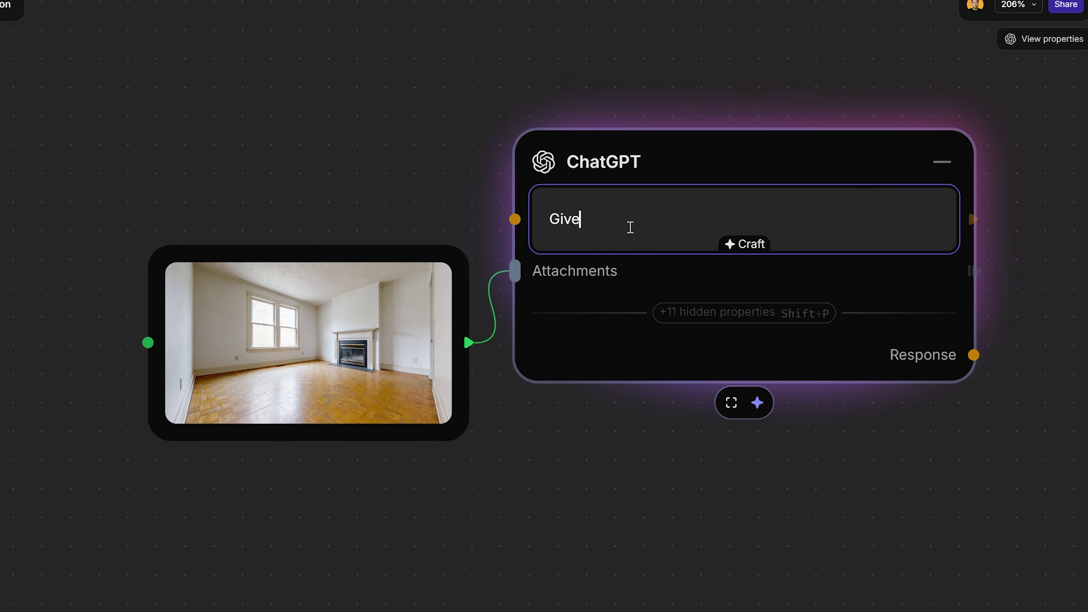
pyautogui.write('ompt to renovate this space into ')
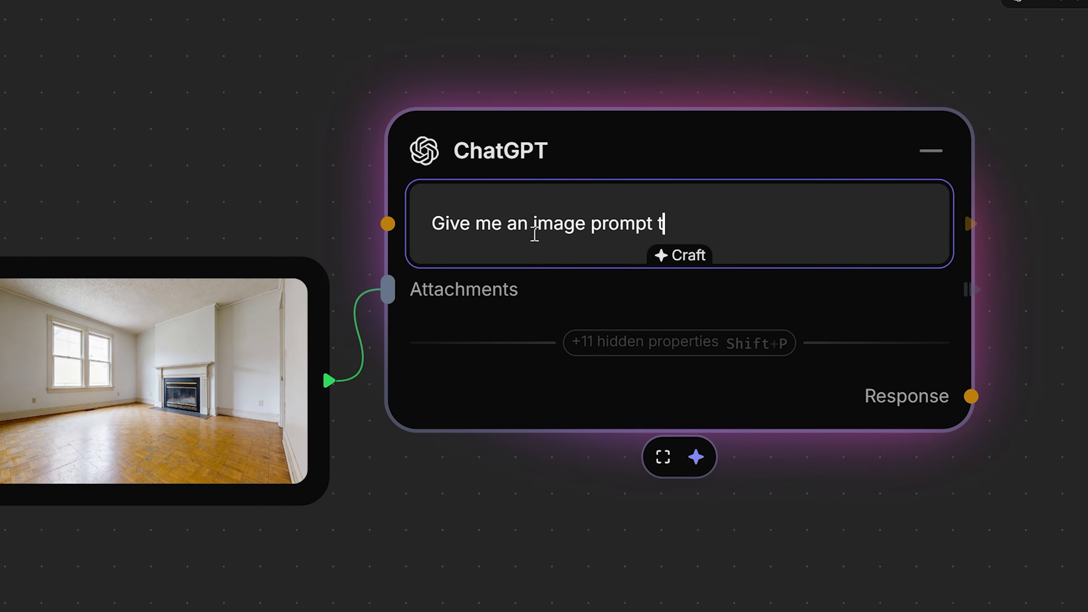
pyautogui.write('a modern mid-century space.')
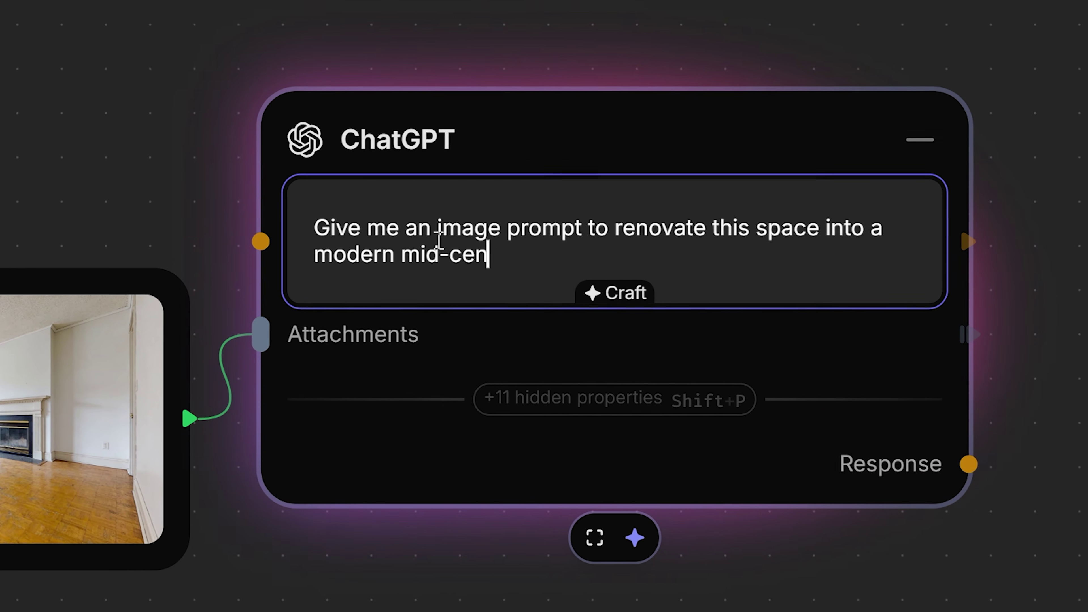
# - Extend the prompt with "Include furniture pieces, artwork, etc... while keeping space dimensions and camera placement exactly the same."
pyautogui.write(' Include')
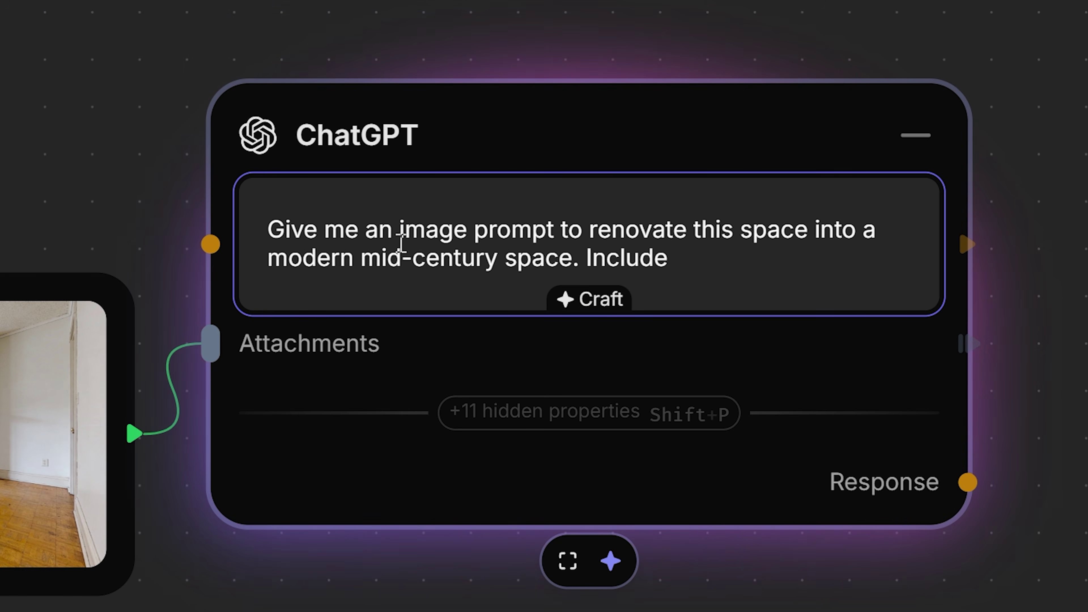
pyautogui.write(' furniture pieces, artwork')
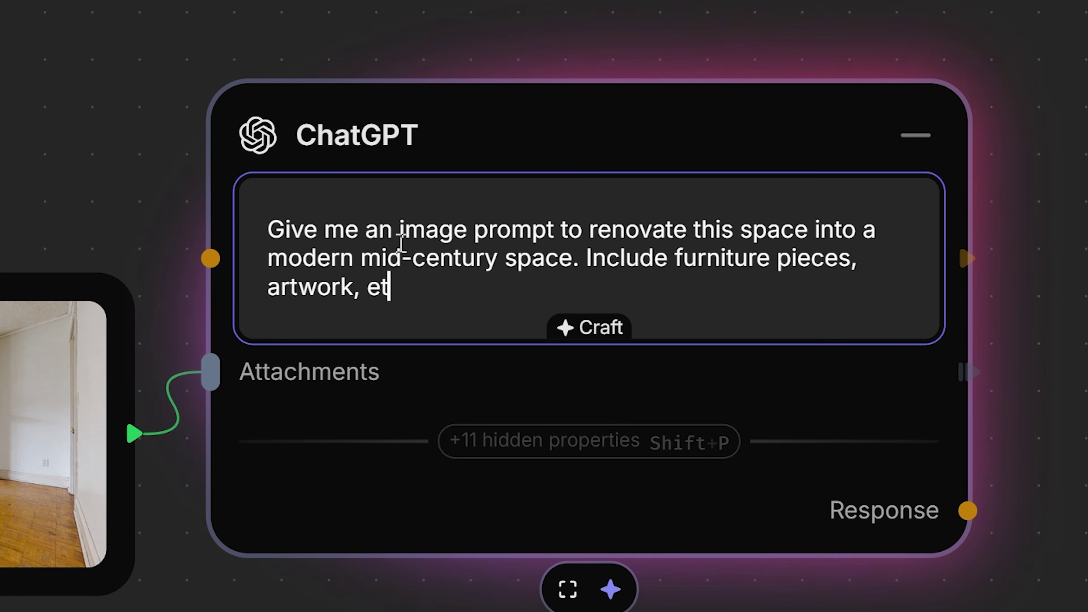
pyautogui.write(', etc... while keeping space')
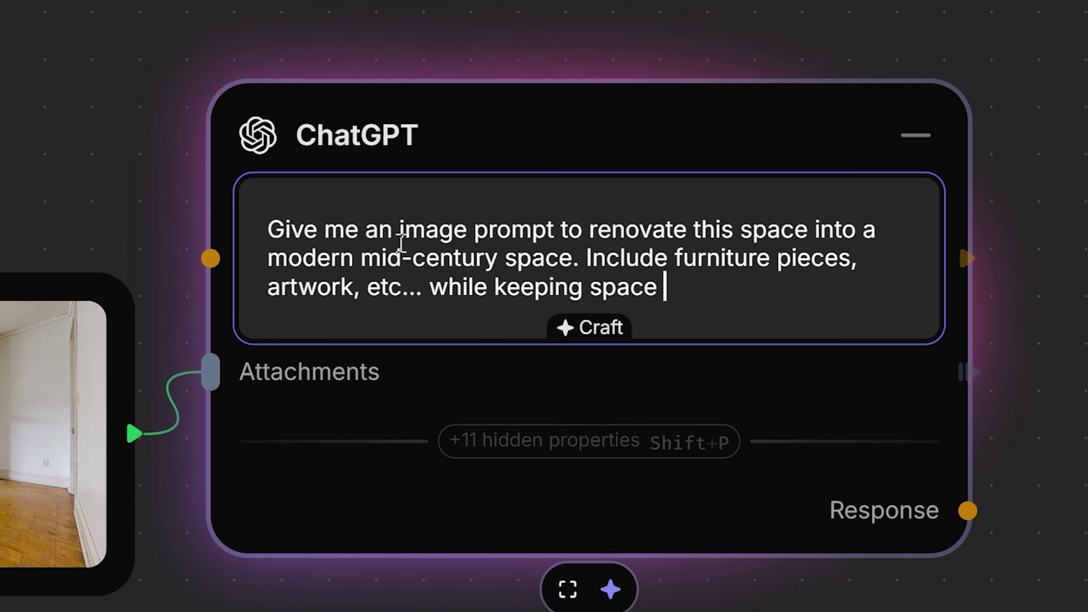
pyautogui.write(' dimensions and camera placement')
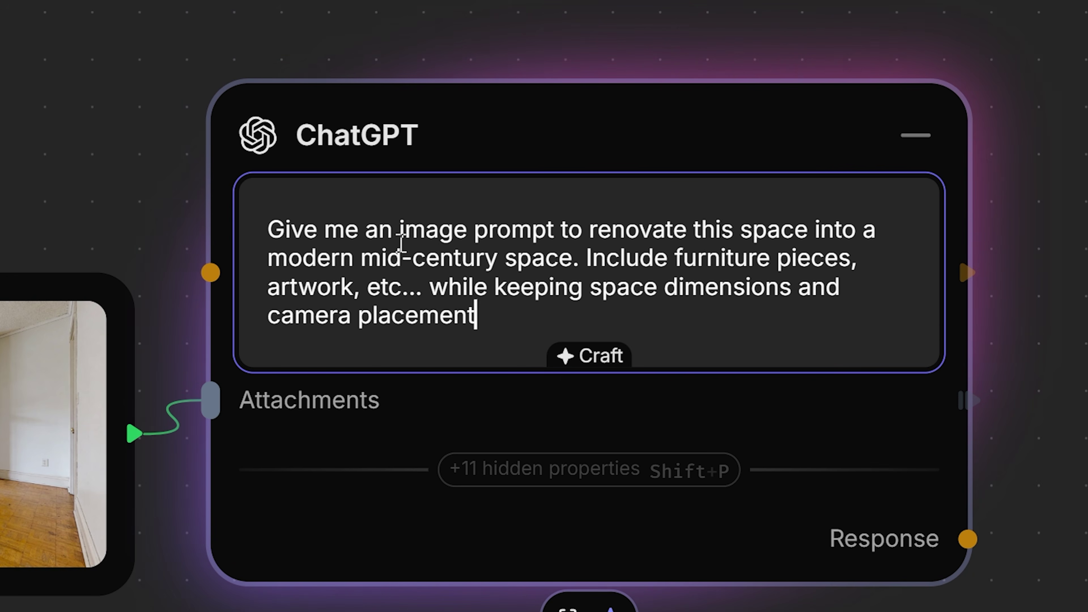
pyautogui.write(' exactly the same.')
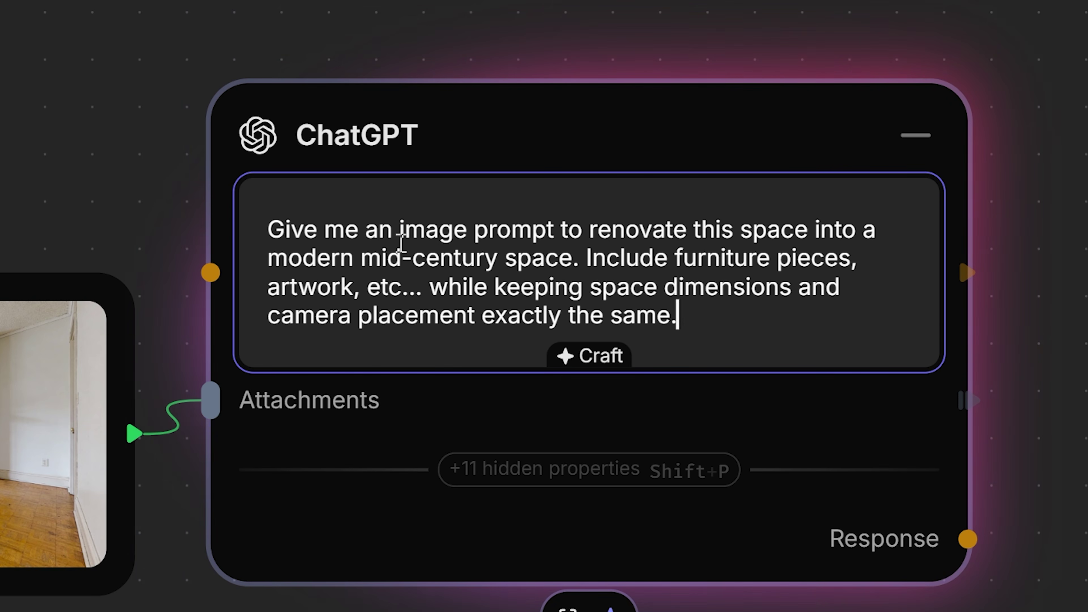
# - Run the new ChatGPT node and read through the full mid-century renovation prompt in its response
pyautogui.moveTo(879, 503); pyautogui.dragTo(734, 501)
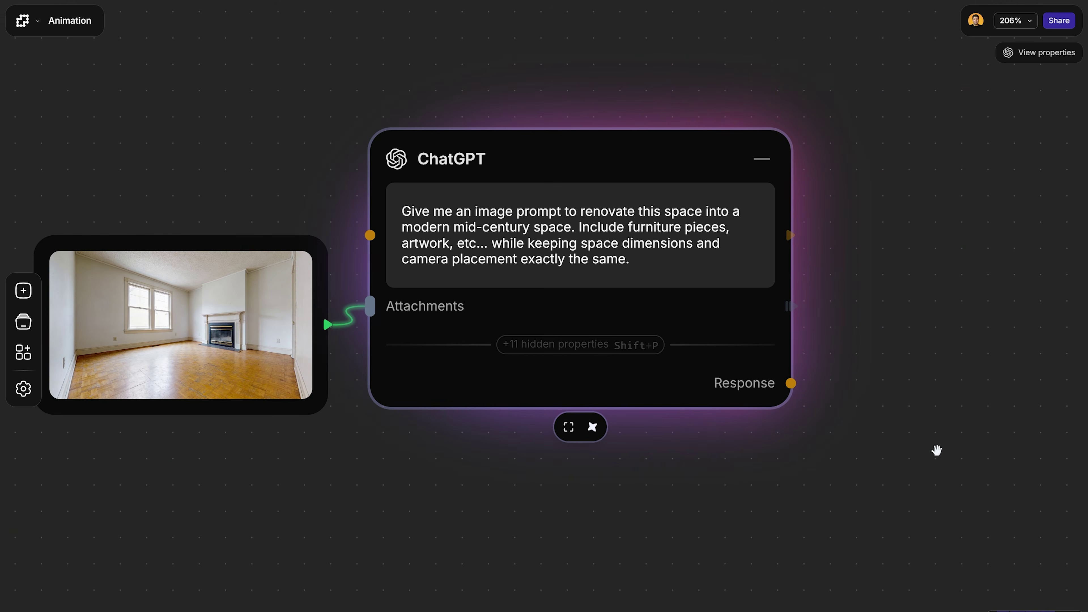
pyautogui.scroll(-3, 917, 428)
pyautogui.hscroll(1, 916, 392)
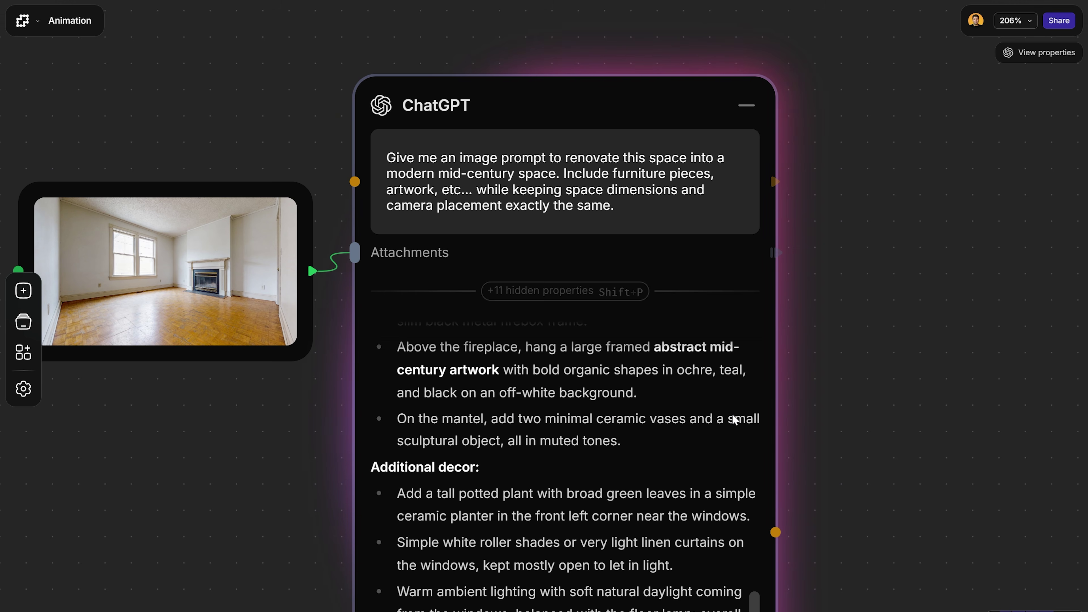
pyautogui.click(717, 592)
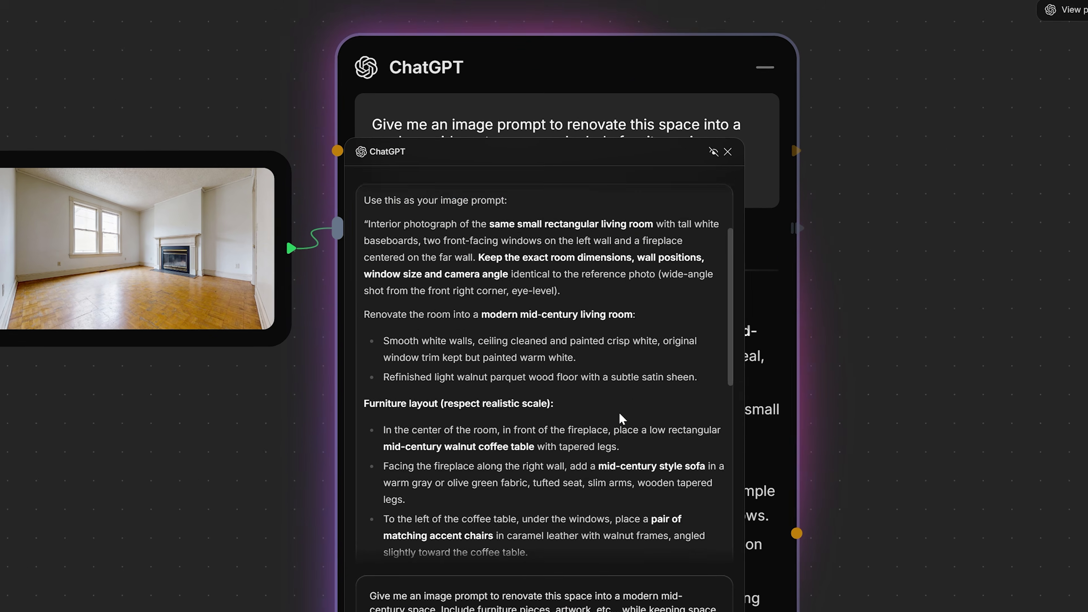
pyautogui.scroll(-8, 628, 400)
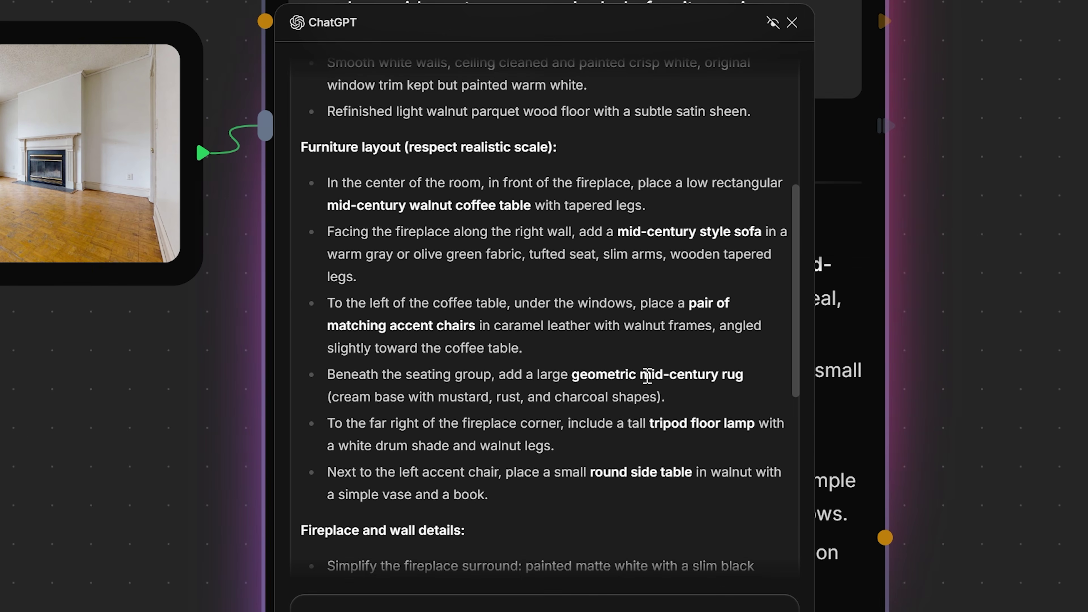
pyautogui.scroll(-6, 646, 376)
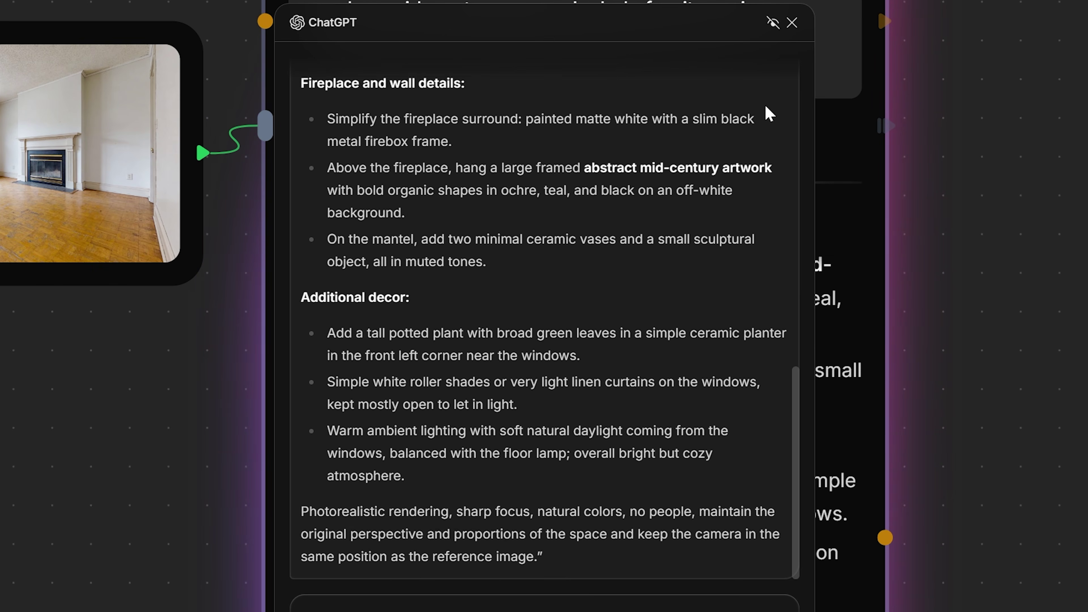
pyautogui.click(924, 506)
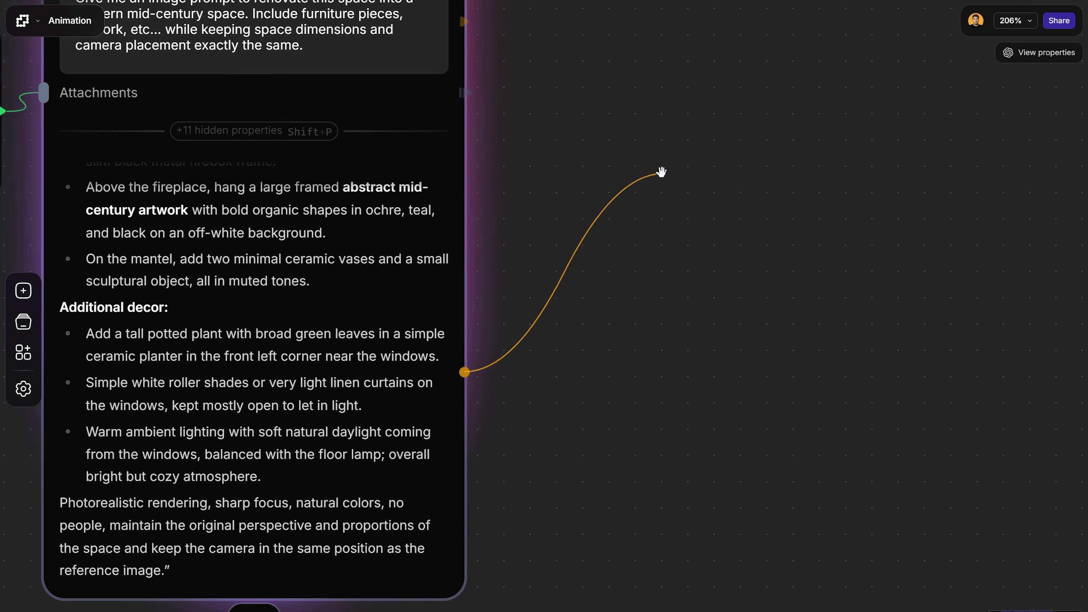
# - Add a Nano Banana Pro node beside the ChatGPT node, with the ChatGPT response feeding its Prompt
pyautogui.moveTo(661, 172); pyautogui.dragTo(661, 173)
pyautogui.click(610, 221)
pyautogui.click(612, 268)
pyautogui.moveTo(612, 270); pyautogui.dragTo(724, 139)
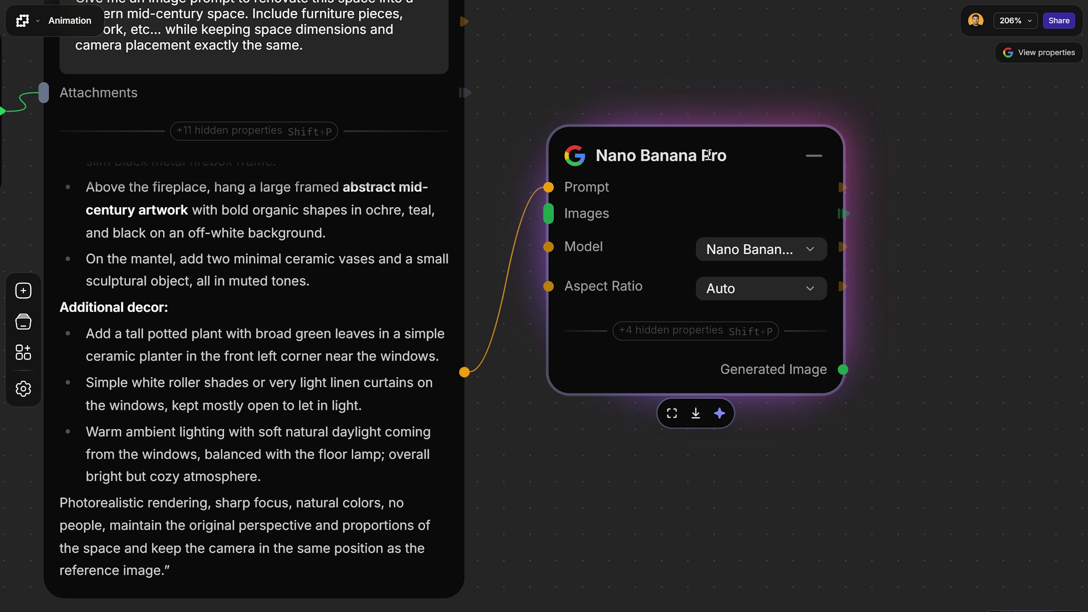
# - Set the Nano Banana Pro node's aspect ratio to 16:9 Landscape and generate the renovation with the empty room image as input
pyautogui.hscroll(3, 936, 162)
pyautogui.click(697, 275)
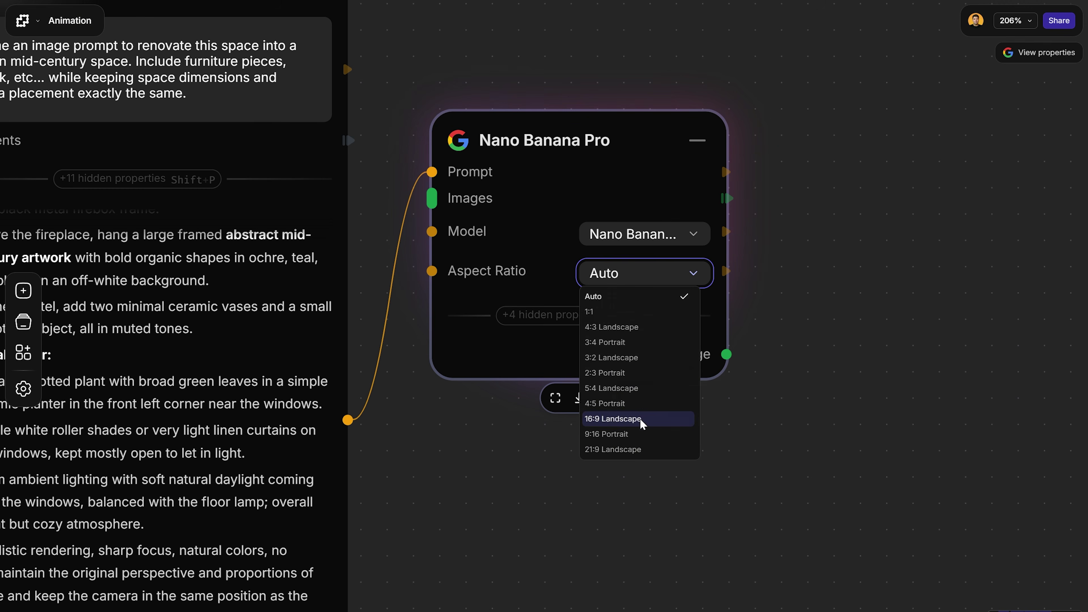
pyautogui.click(685, 421)
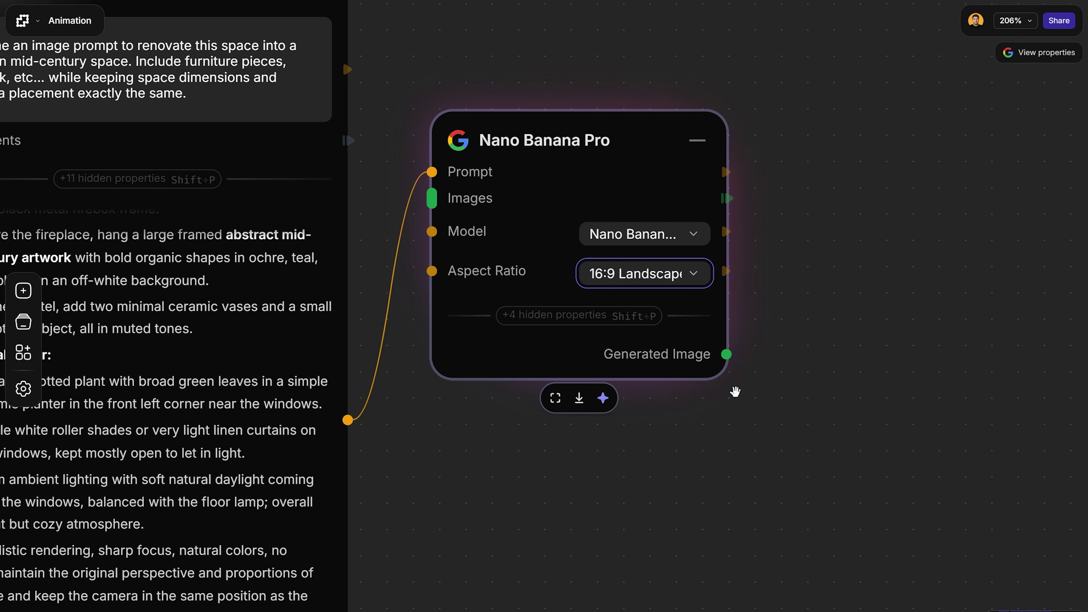
pyautogui.click(604, 399)
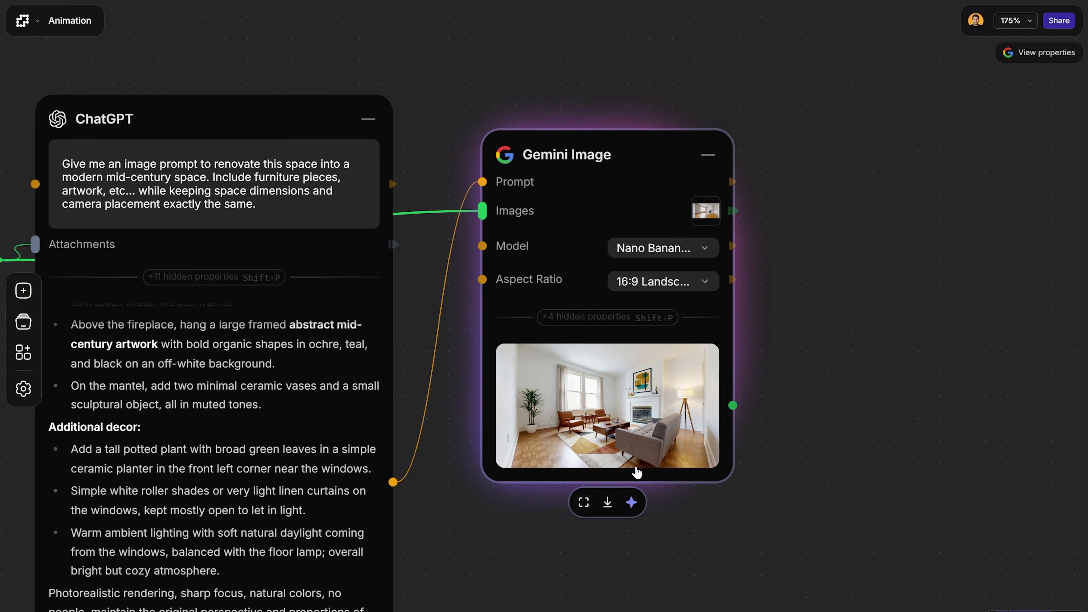
pyautogui.scroll(10, 643, 441)
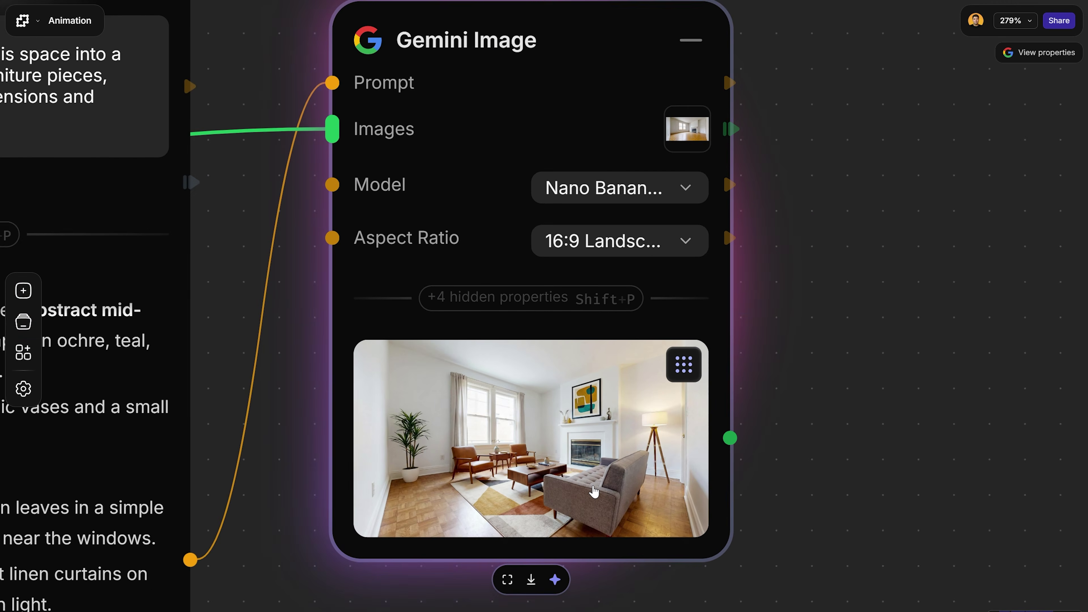
pyautogui.scroll(5, 594, 492)
# - Add a Kling 2.X Video node beside the Gemini Image node, with the empty room image connected to its Image Prompt
pyautogui.scroll(-2, 974, 226)
pyautogui.hscroll(-2, 974, 225)
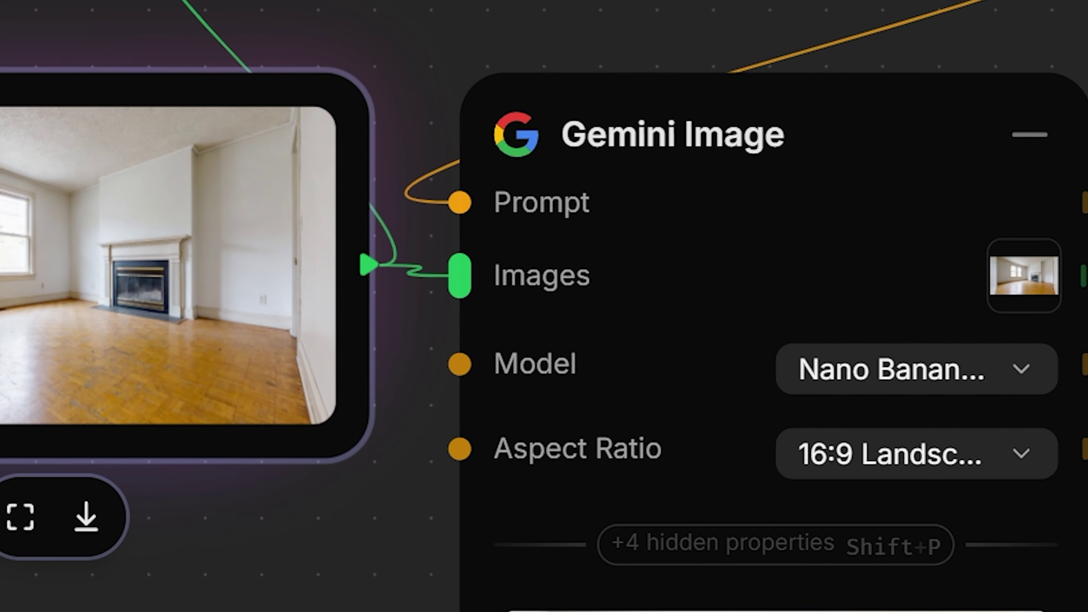
pyautogui.moveTo(337, 264); pyautogui.dragTo(1084, 412)
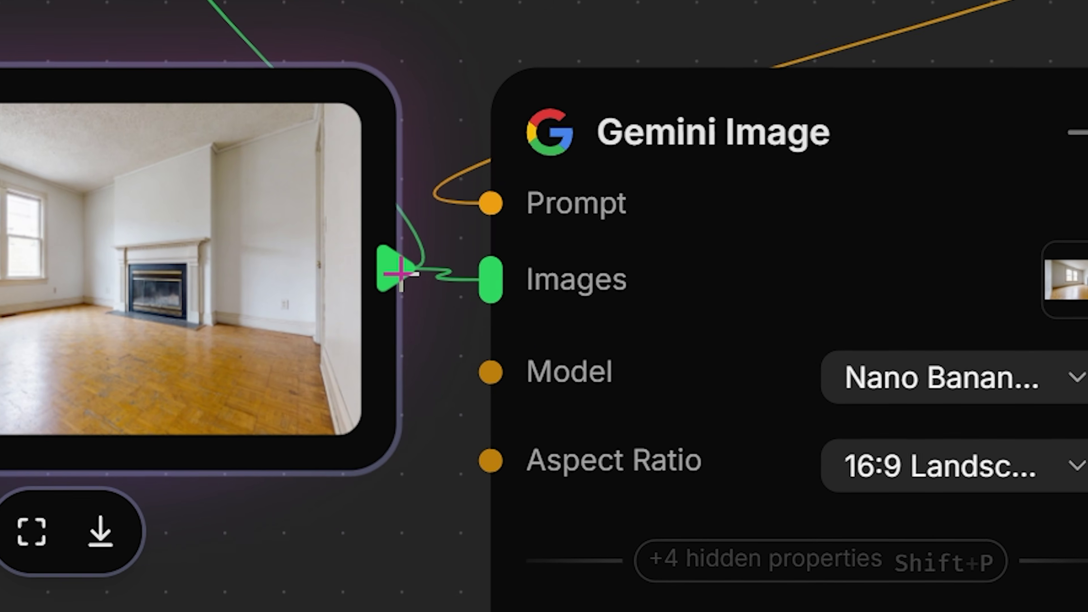
pyautogui.moveTo(401, 273); pyautogui.dragTo(355, 238)
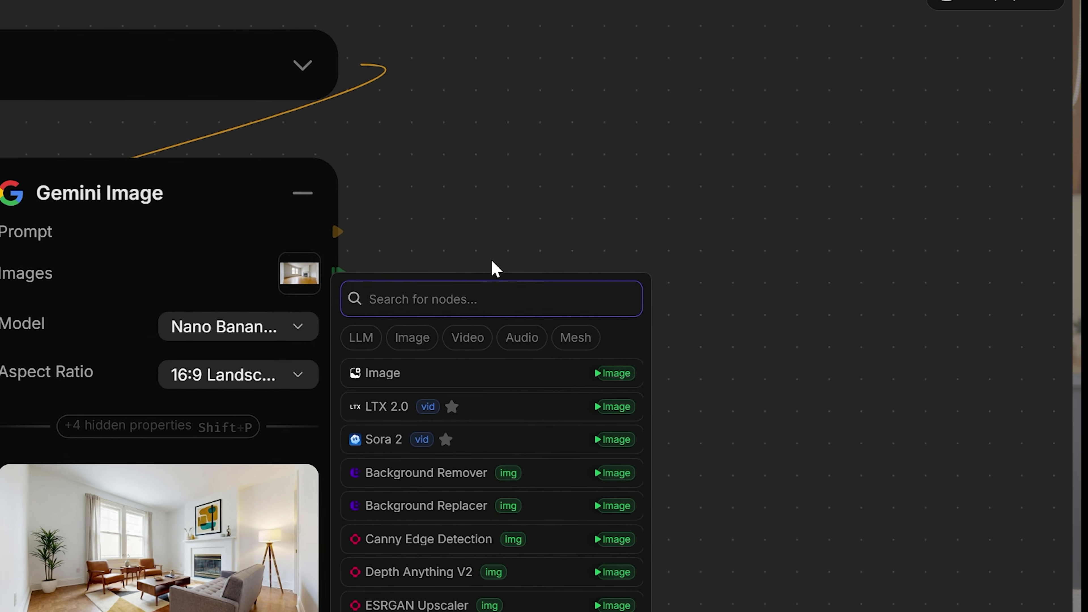
pyautogui.click(445, 334)
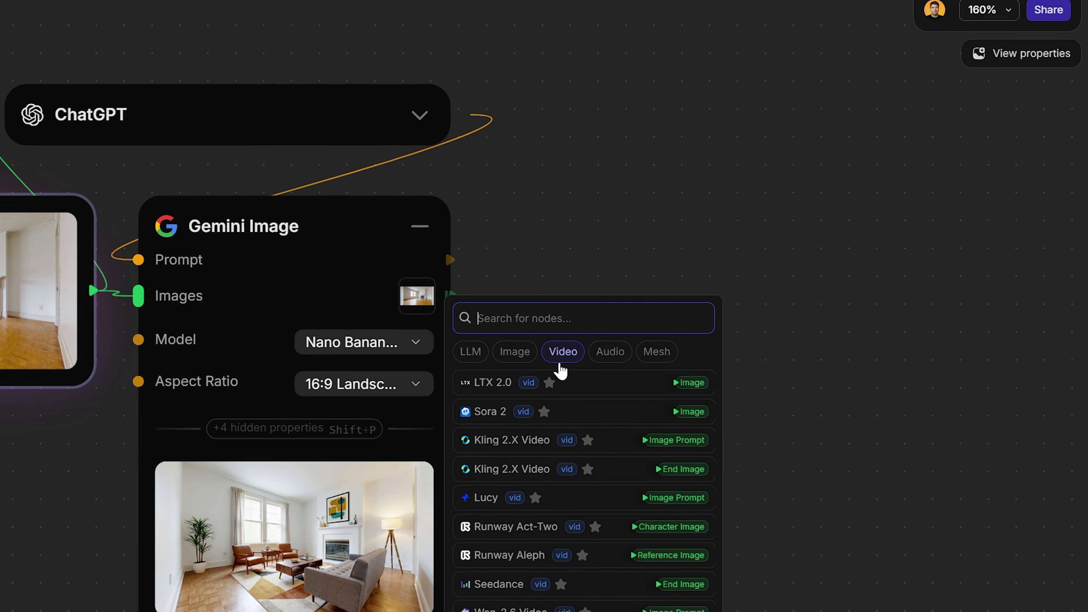
pyautogui.click(551, 440)
pyautogui.moveTo(554, 358); pyautogui.dragTo(662, 205)
pyautogui.hscroll(5, 662, 204)
pyautogui.scroll(2, 663, 205)
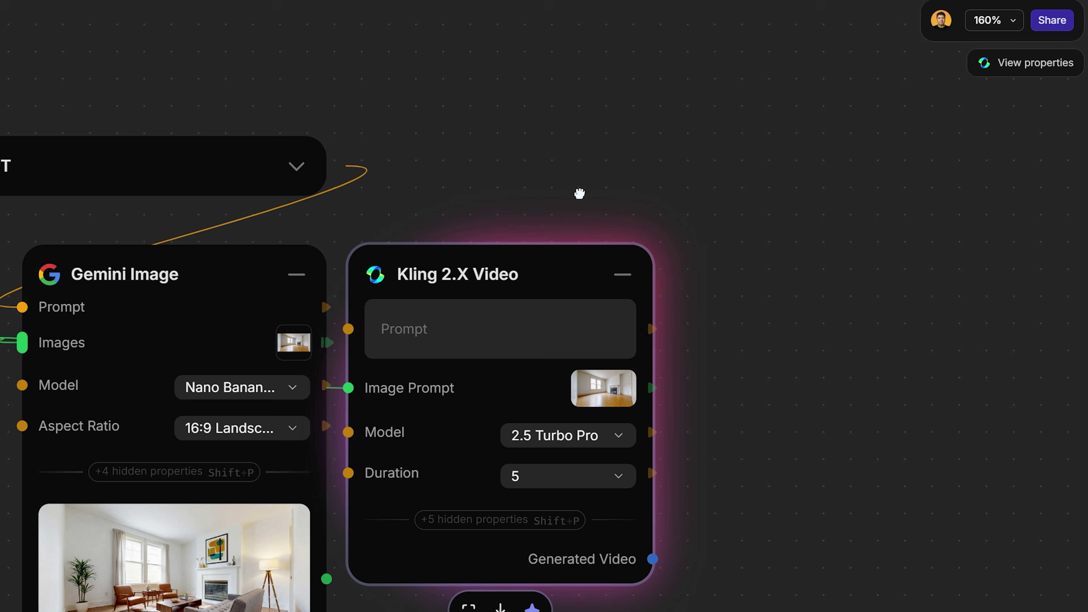
pyautogui.moveTo(525, 257); pyautogui.dragTo(572, 236)
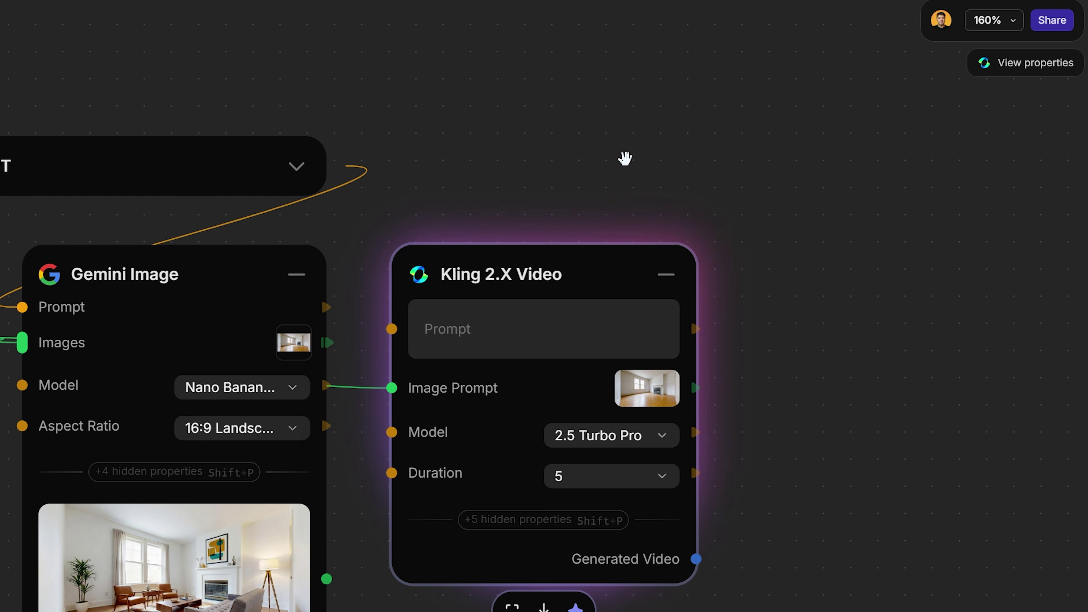
# - Expose the Kling node's End Image input and connect the renovated room image from Gemini Image to it
pyautogui.click(1028, 63)
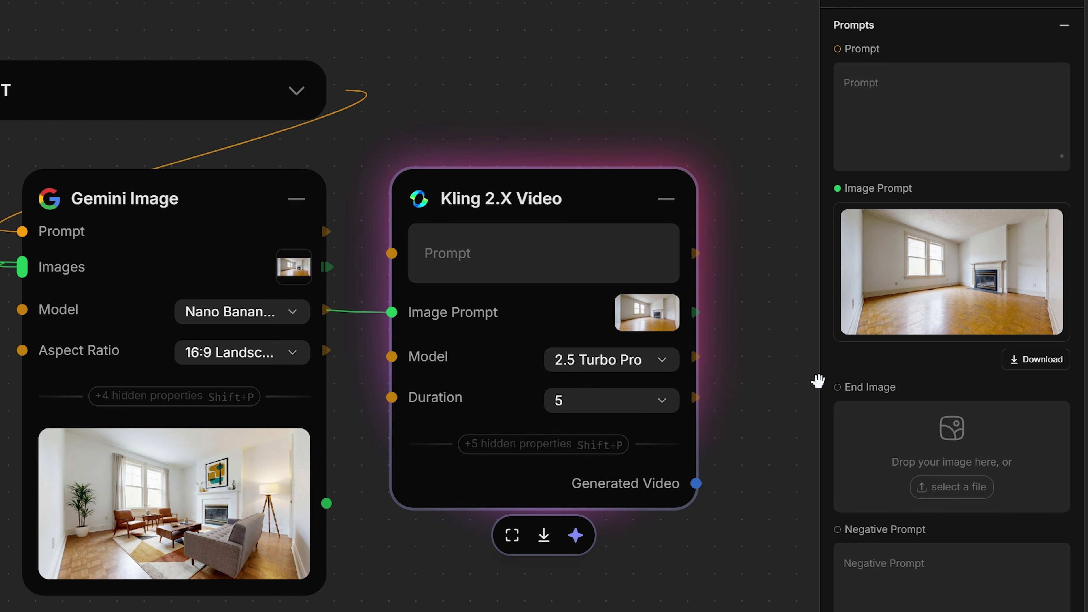
pyautogui.click(838, 388)
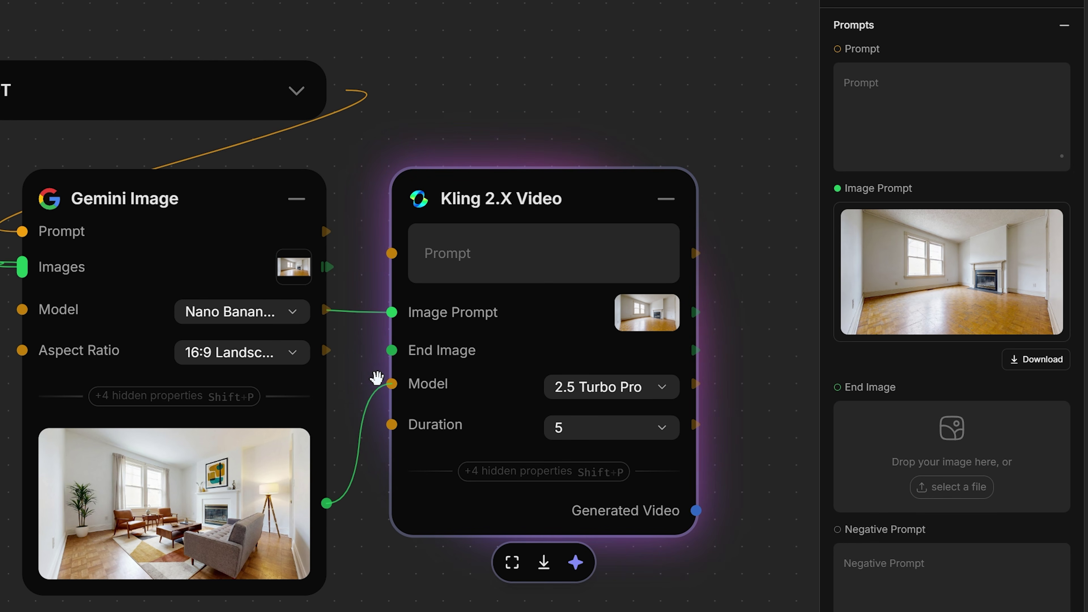
pyautogui.moveTo(390, 354); pyautogui.dragTo(391, 352)
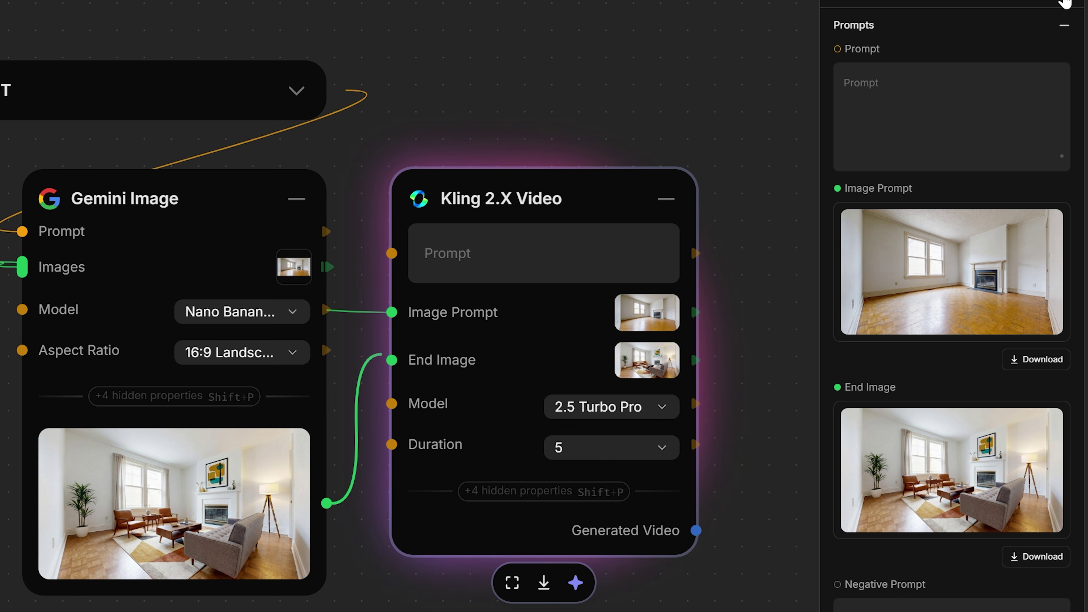
pyautogui.scroll(-2, 900, 592)
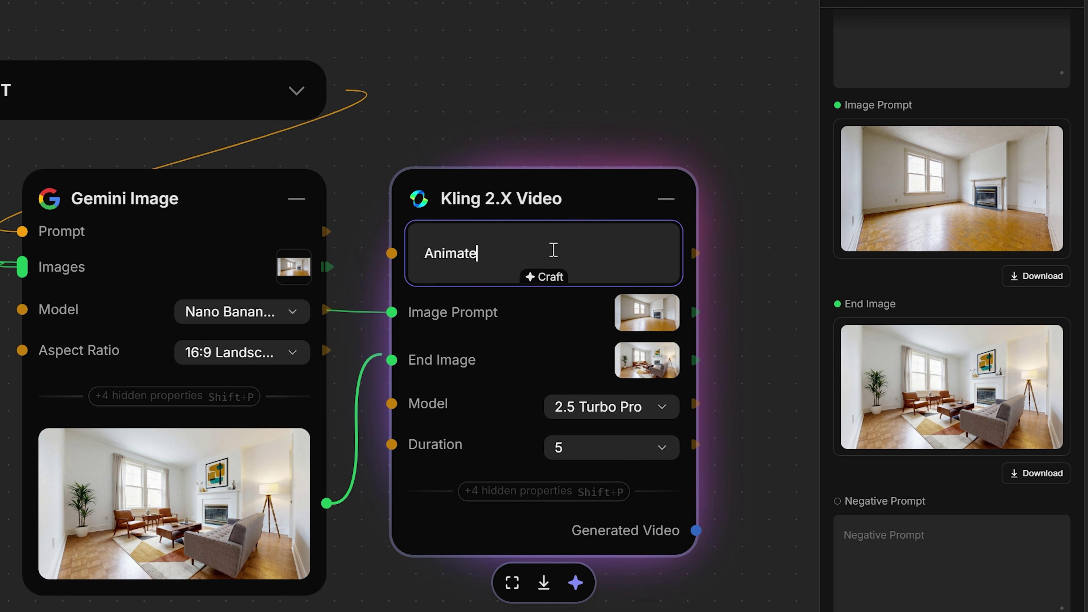
# - Enter "Animate each piece of furniture popping into place." as the Kling node's prompt
pyautogui.write('each piece of')
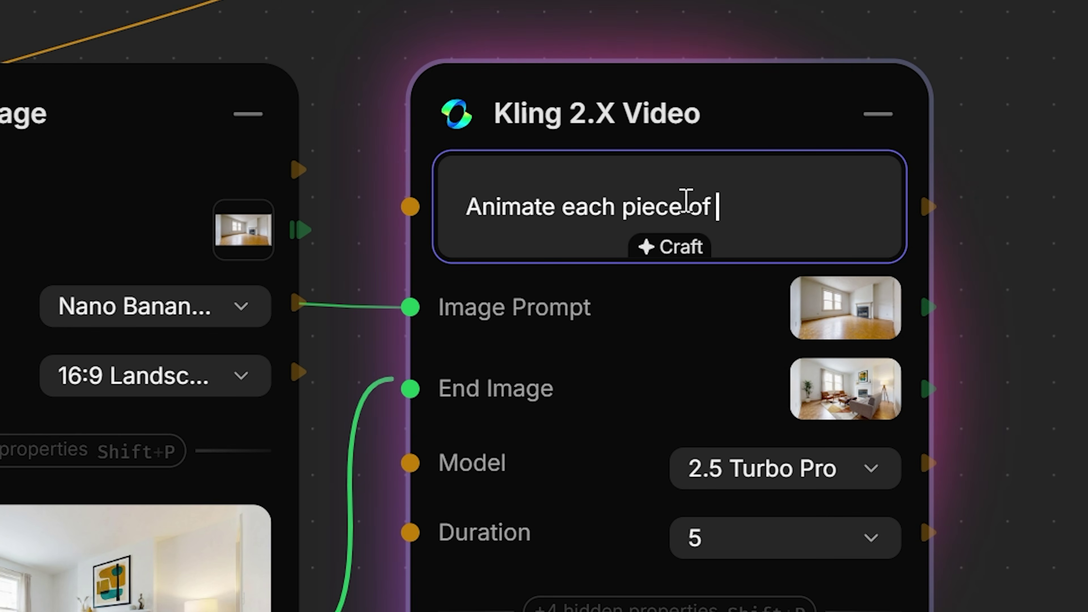
pyautogui.write(' popping into p')
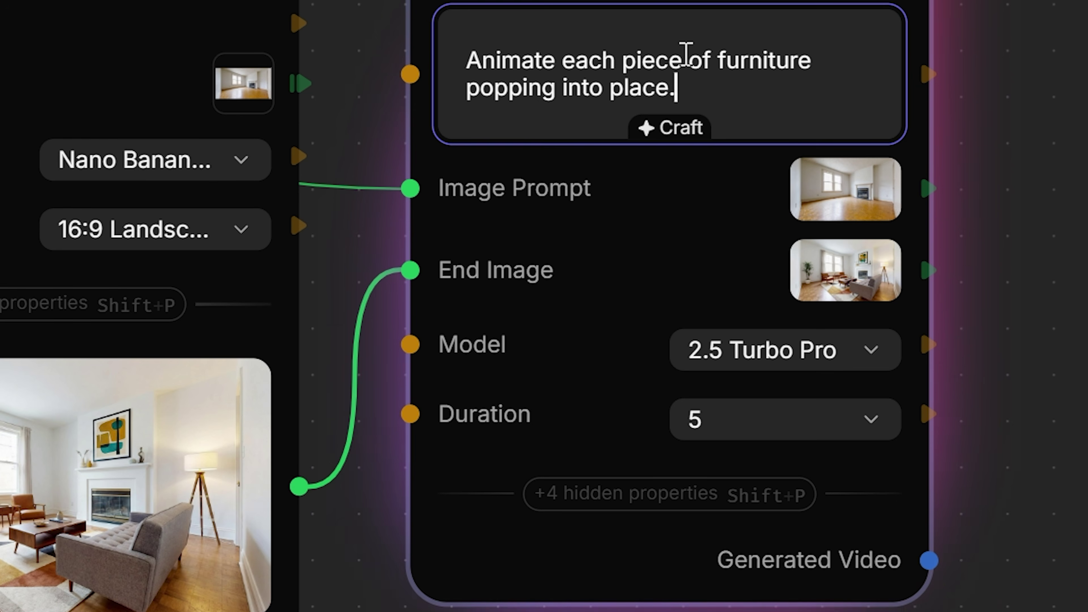
pyautogui.click(986, 322)
# - Switch the Kling node's model to 2.1 Pro and back to 2.5 Turbo Pro
pyautogui.click(865, 495)
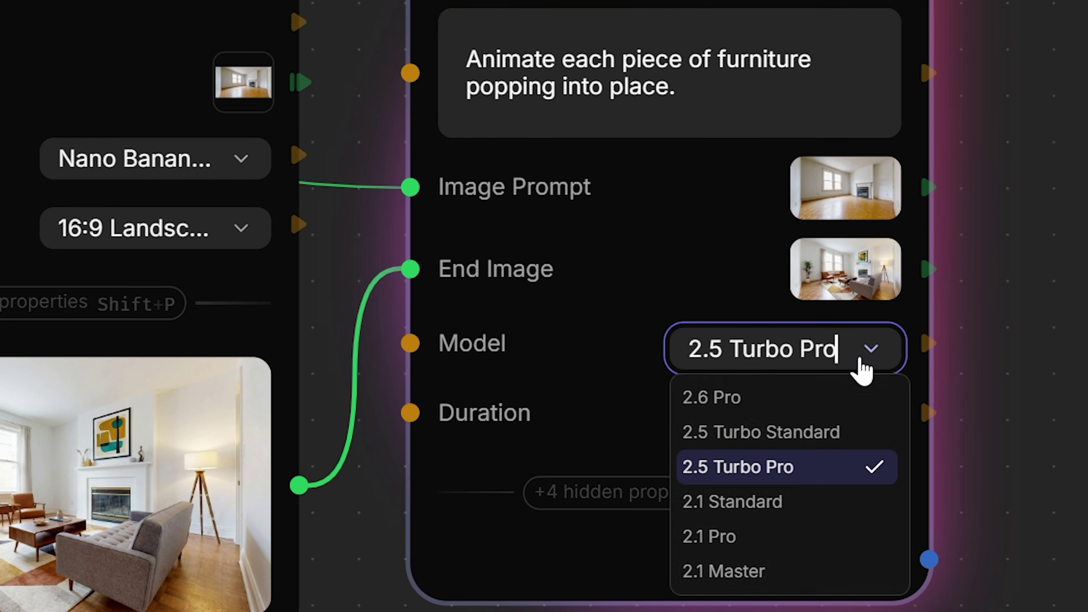
pyautogui.press('Down')
pyautogui.press('Down')
pyautogui.press('Return')
pyautogui.click(881, 331)
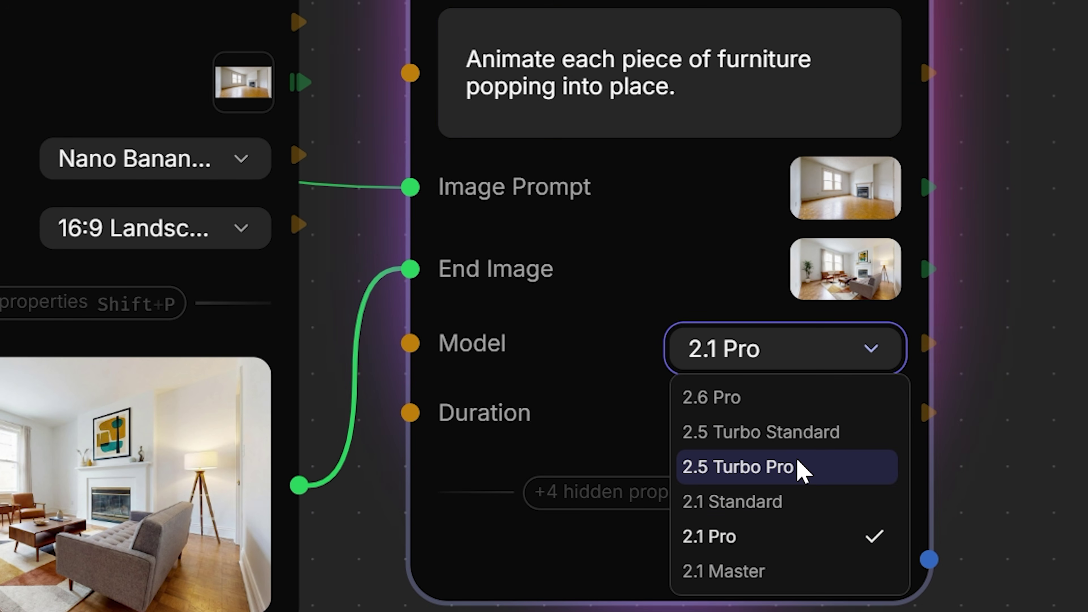
pyautogui.click(799, 469)
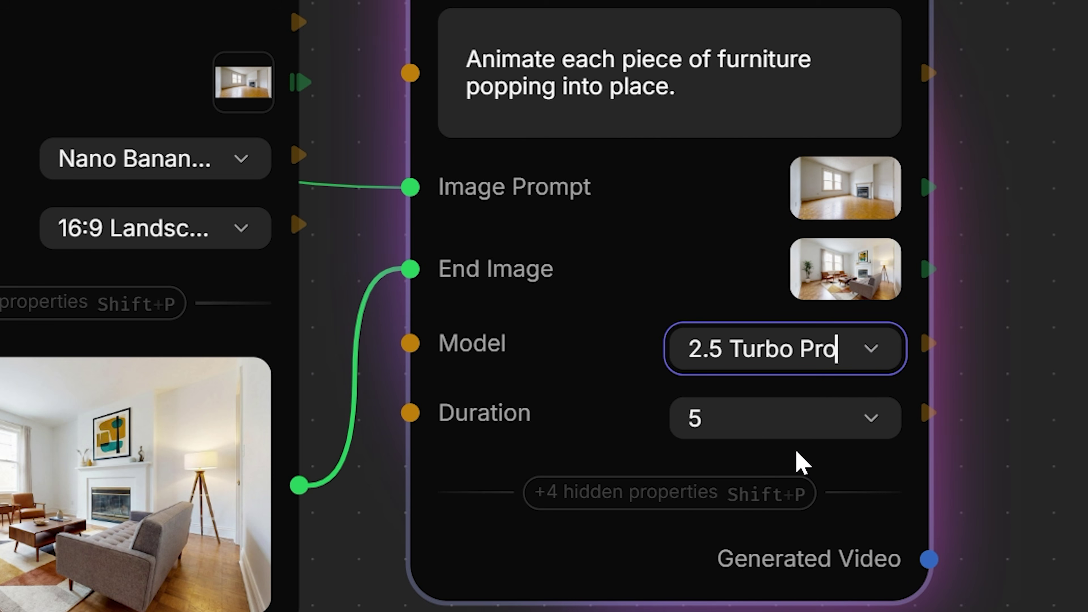